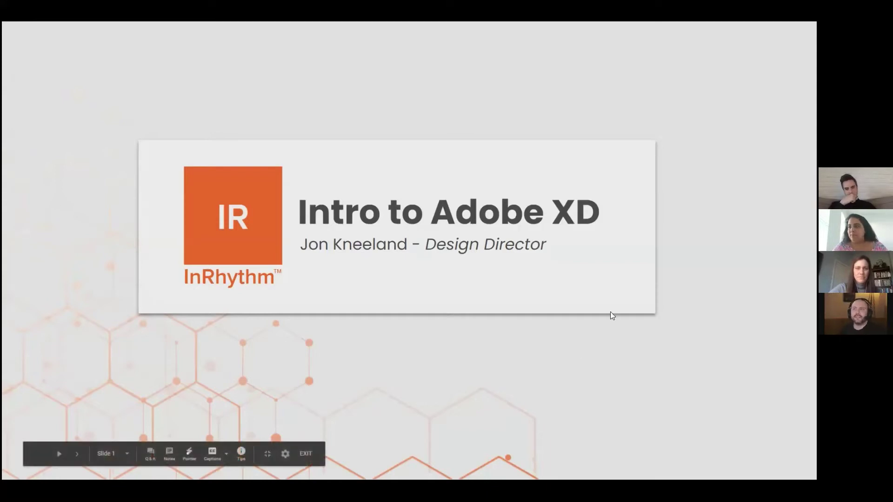
Advance the slideshow from the title slide to slide 2, 'What is Adobe XD?'.
left_click(353, 316)
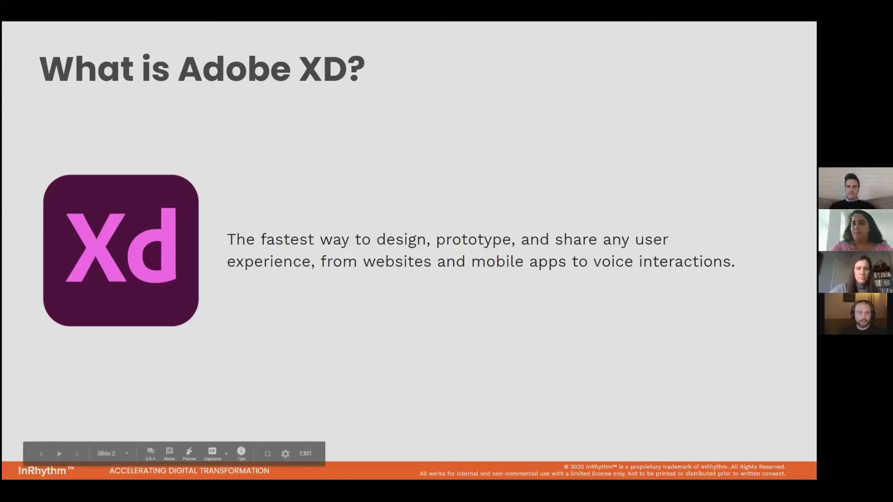
Advance past the Current Industry Design Tools slide to the 4 Main Functions slide.
left_click(410, 367)
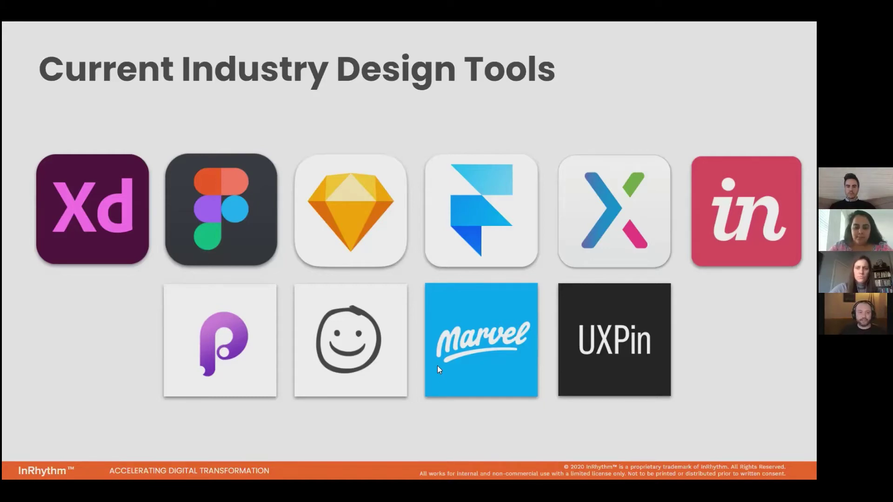
key("Right")
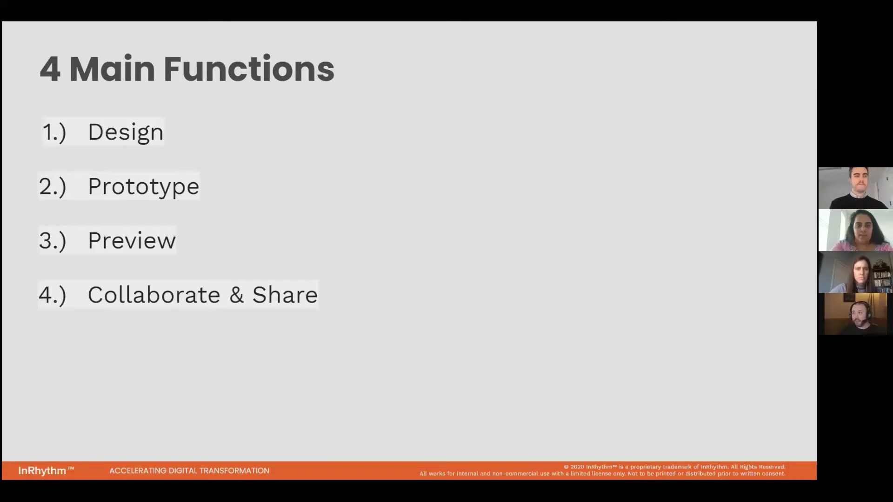
Advance through the Design and Prototype slides, then exit the slideshow to the DishyApp file in Adobe XD.
mouse_move(403, 401)
left_click(572, 308)
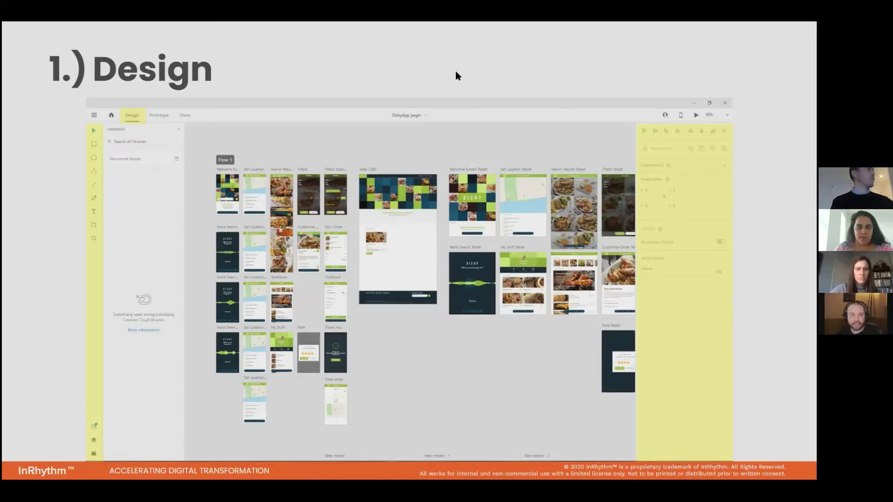
key("Right")
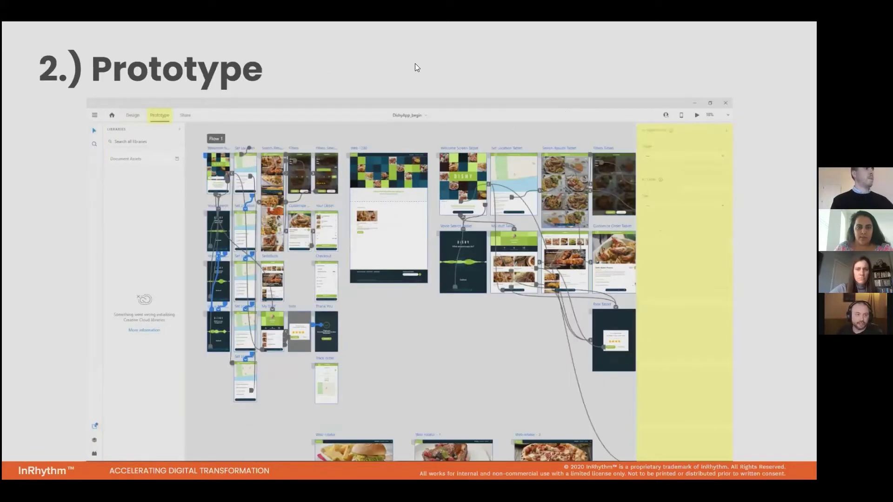
key("Escape")
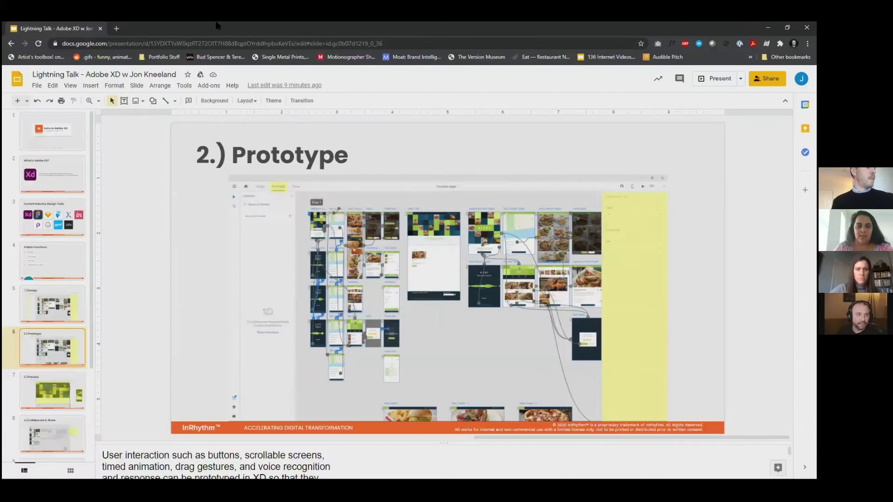
key("alt+Tab")
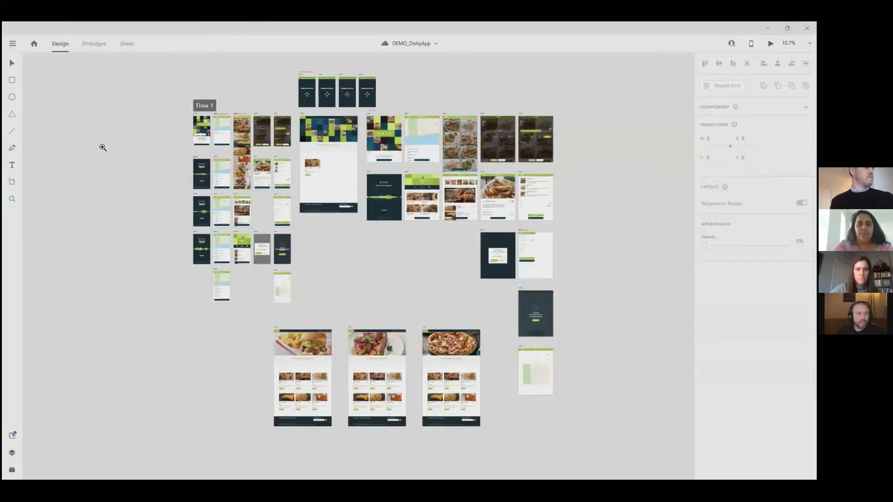
Zoom in on the Welcome Screen, Component and Repeat Grid artboards and start a text entry above Welcome Screen.
scroll(114, 128, "up", 5)
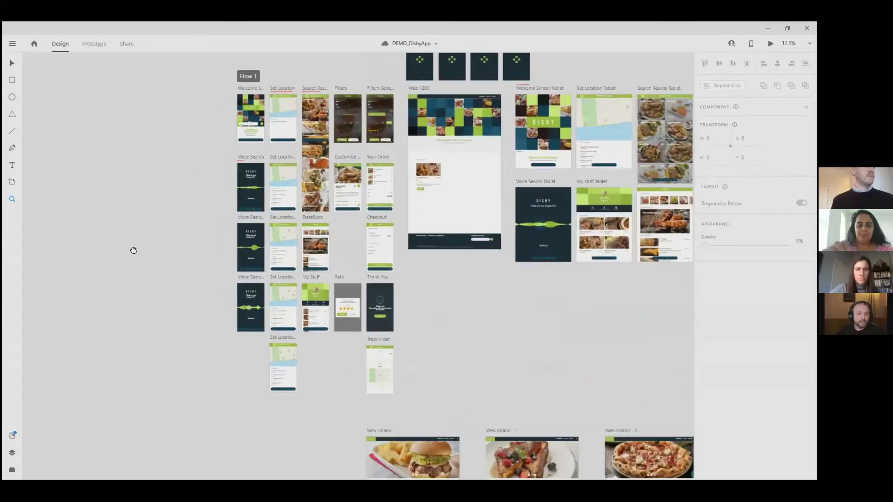
scroll(175, 217, "up", 5)
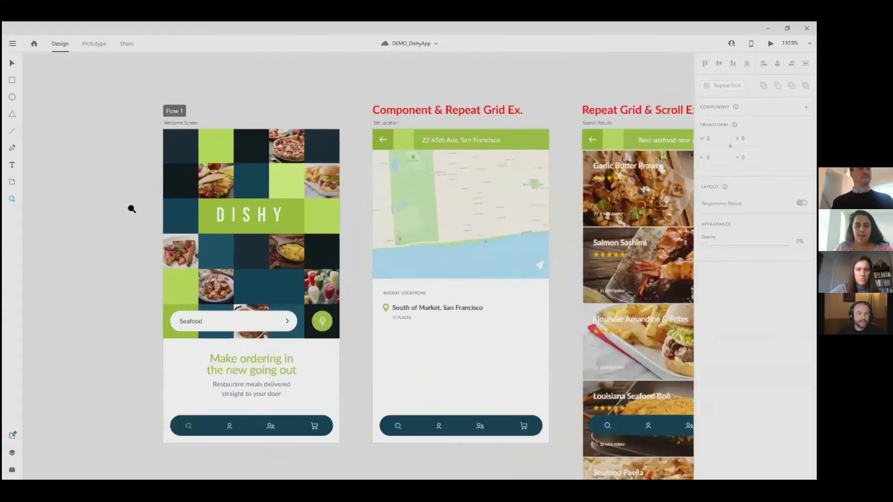
scroll(123, 215, "down", 1)
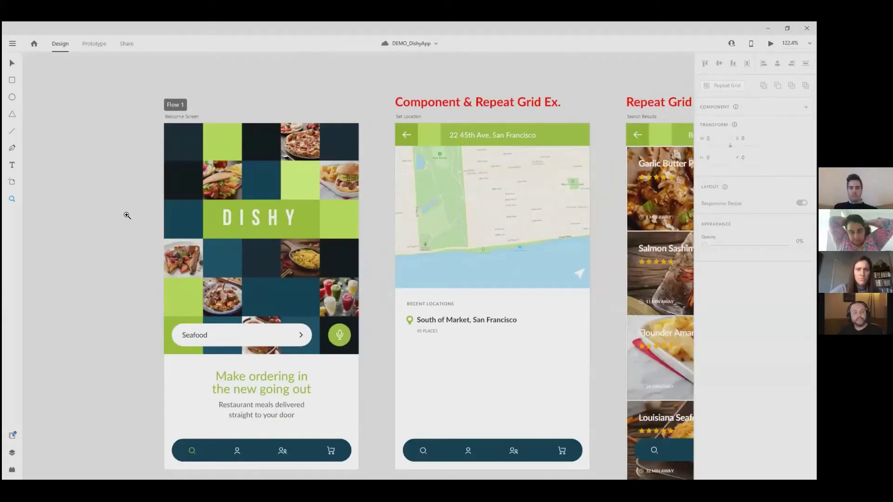
scroll(119, 200, "right", 3)
scroll(120, 199, "down", 1)
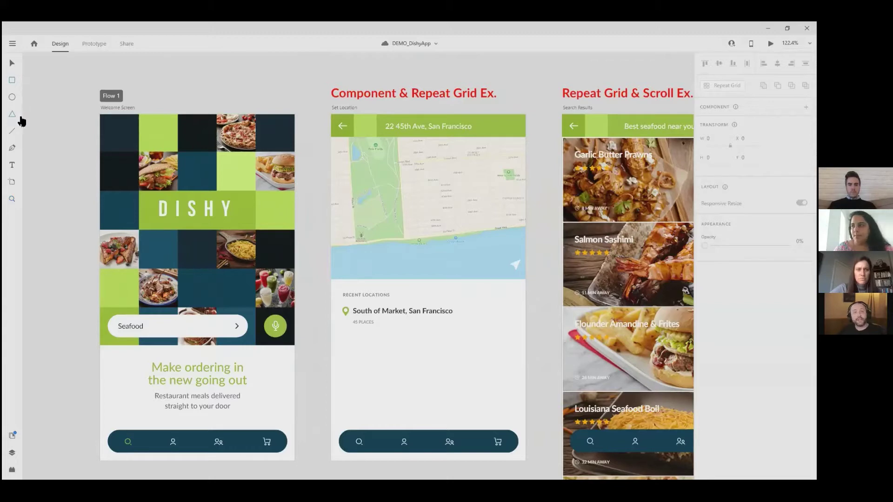
left_click(13, 166)
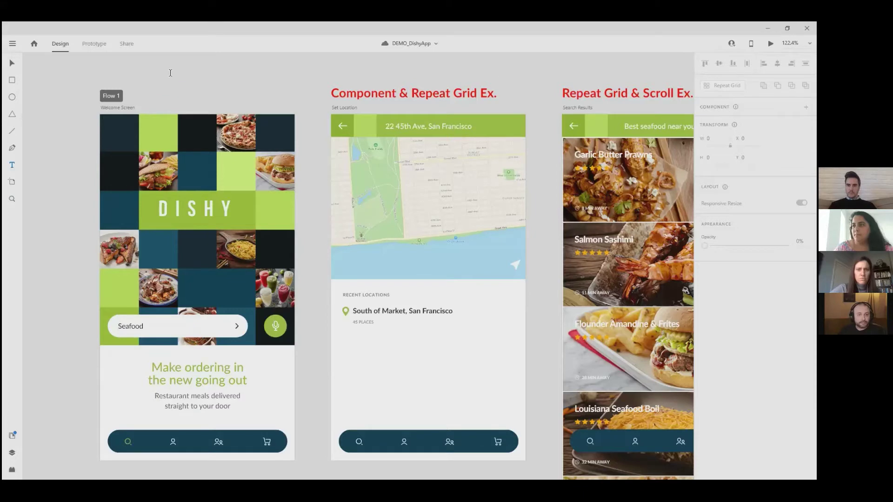
left_click(171, 73)
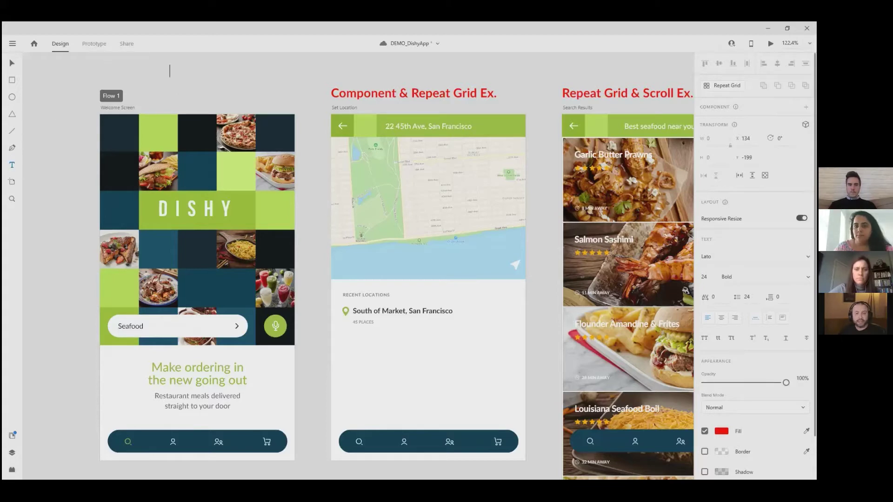
scroll(727, 176, "down", 2)
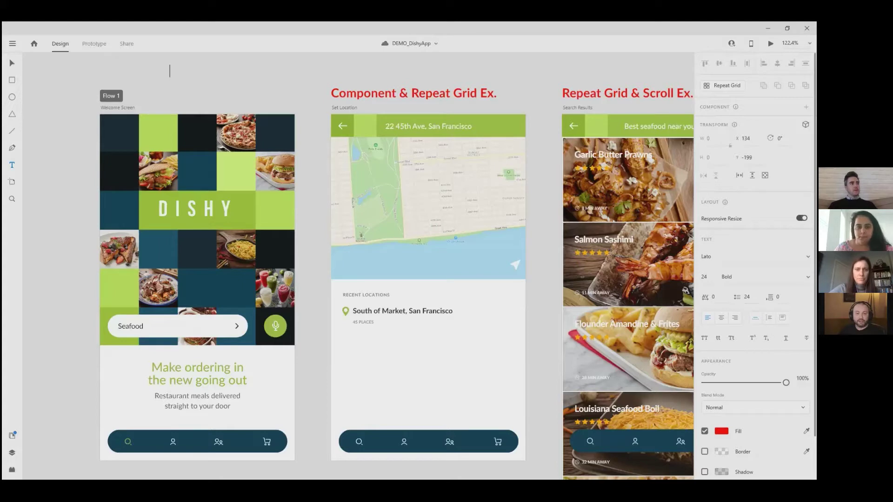
scroll(701, 268, "down", 1)
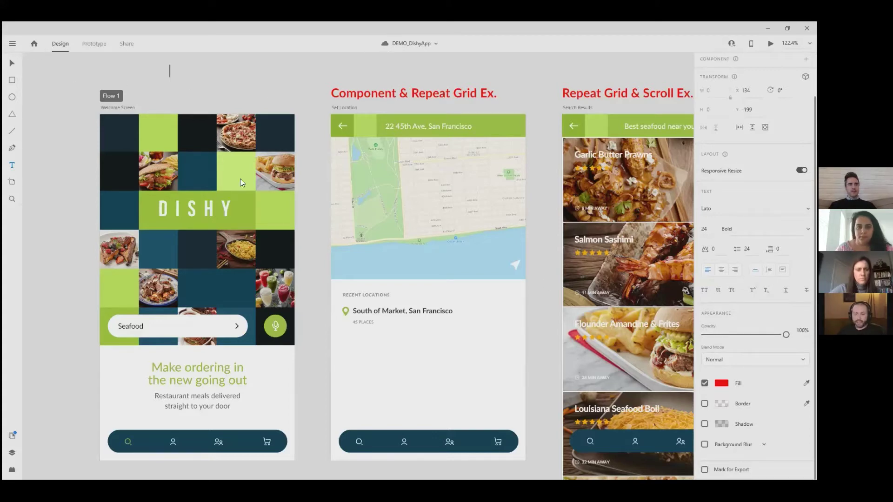
Drop the empty text entry and return to the Select tool.
left_click(12, 64)
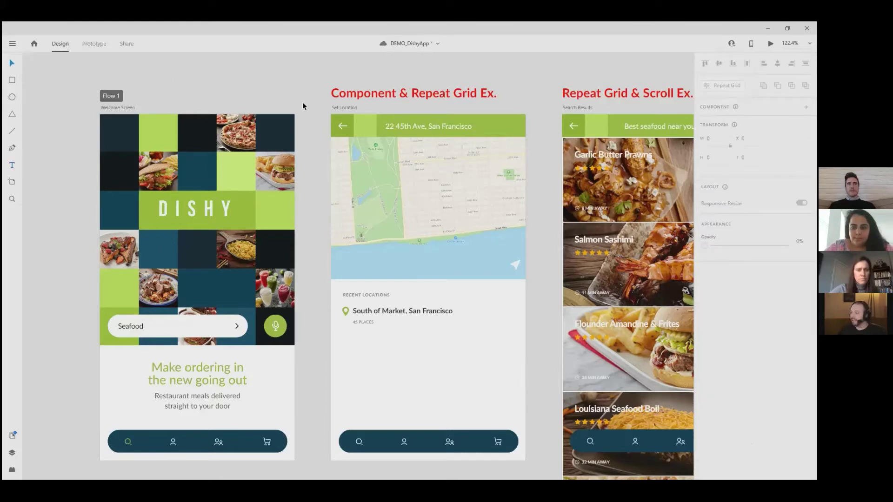
left_click(417, 313)
left_click(324, 284)
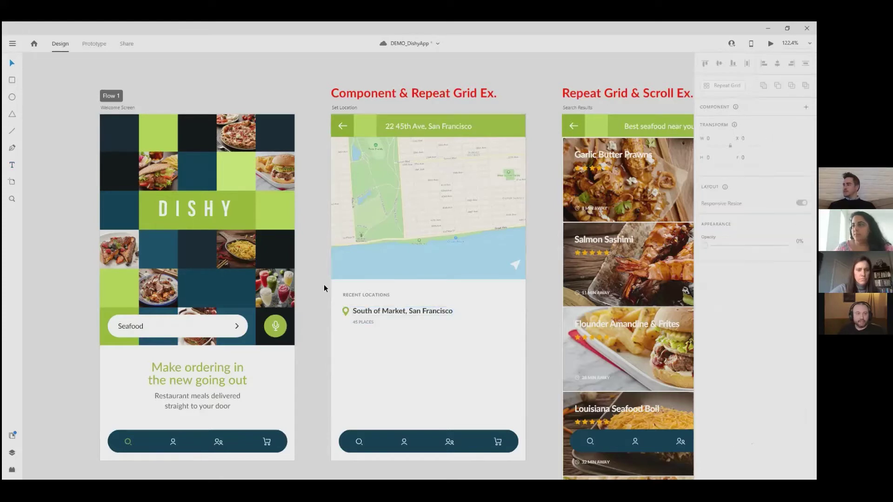
Zoom into Set Location and select the whole South of Market location group.
scroll(314, 291, "up", 3)
scroll(214, 272, "up", 1)
scroll(213, 272, "right", 5)
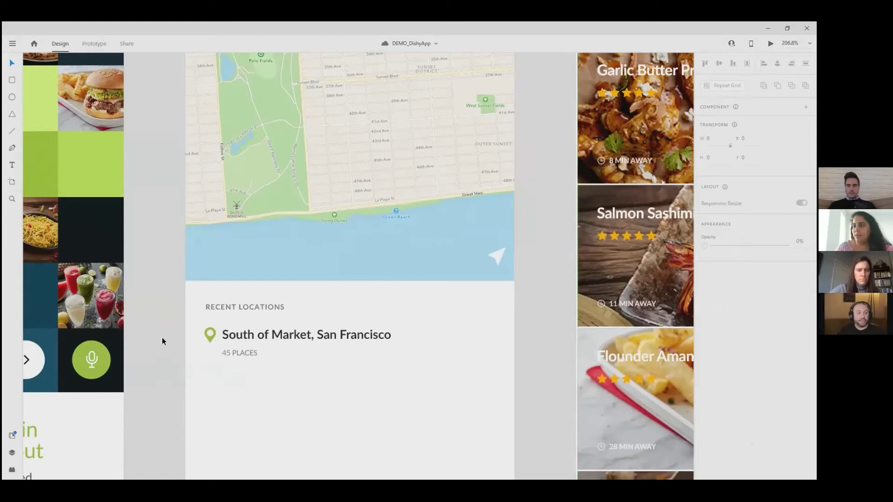
double_click(211, 337)
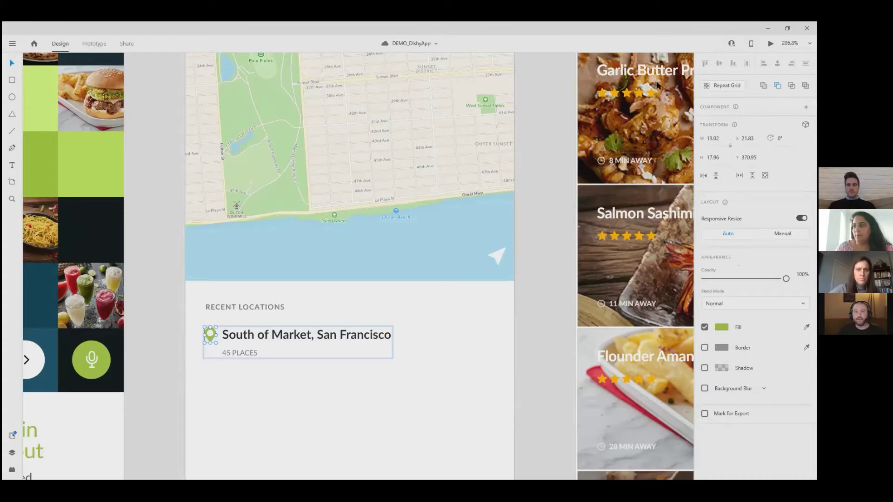
left_click(168, 329)
left_click(247, 340)
scroll(248, 340, "down", 4)
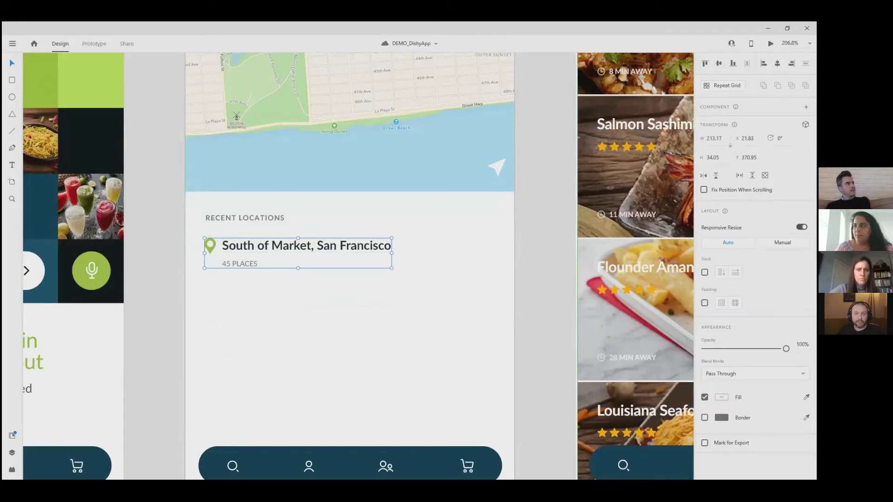
Make the South of Market item a main component with a Hover State.
left_click(806, 107)
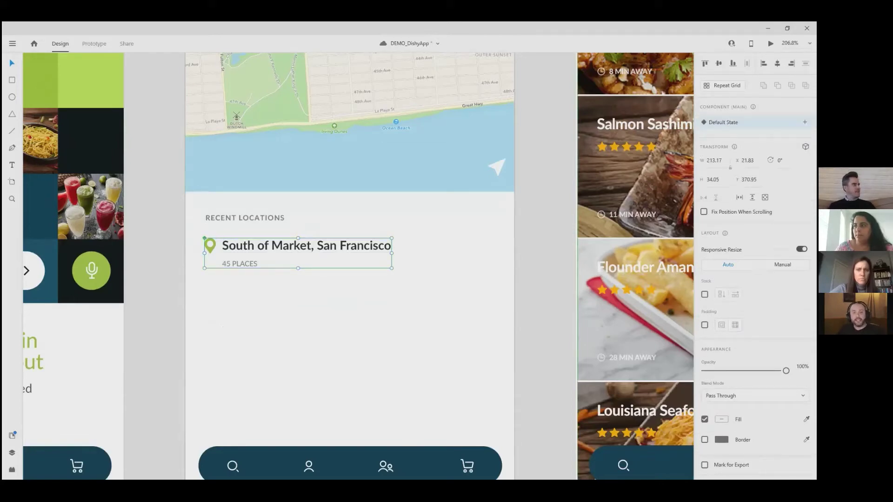
left_click(805, 122)
left_click(790, 140)
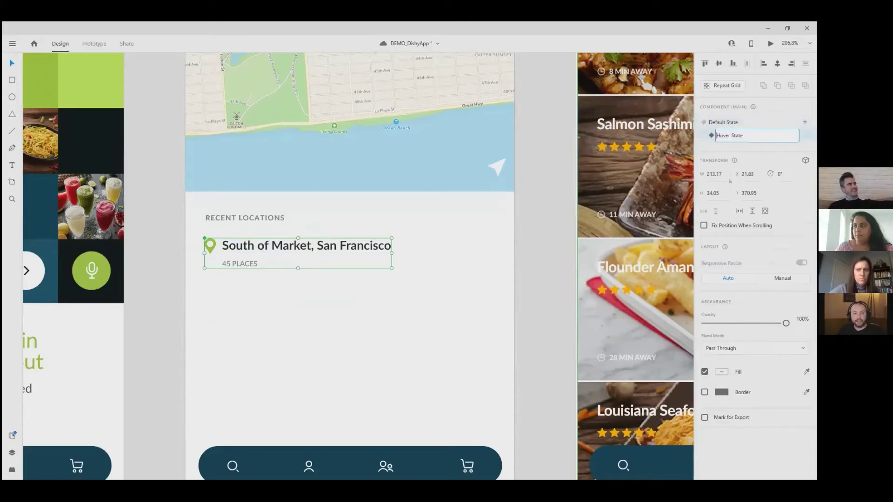
Convert the South of Market component into a Repeat Grid.
left_click(541, 244)
left_click(283, 249)
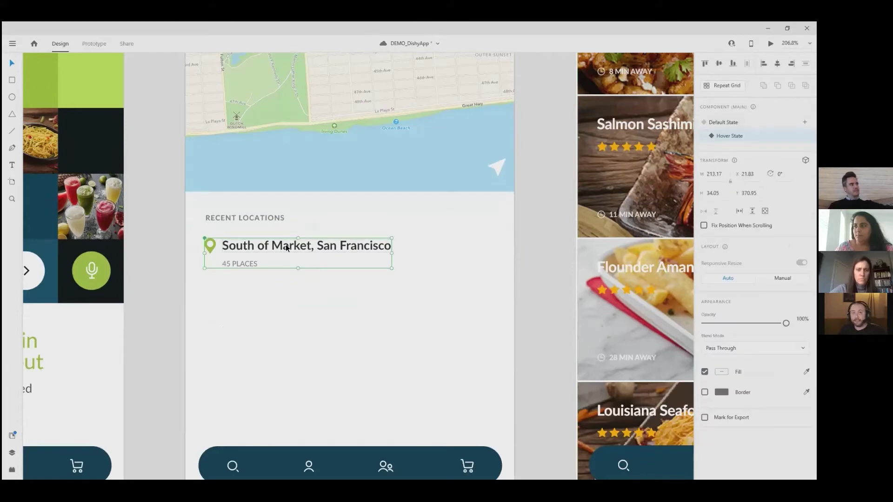
key("ctrl+r")
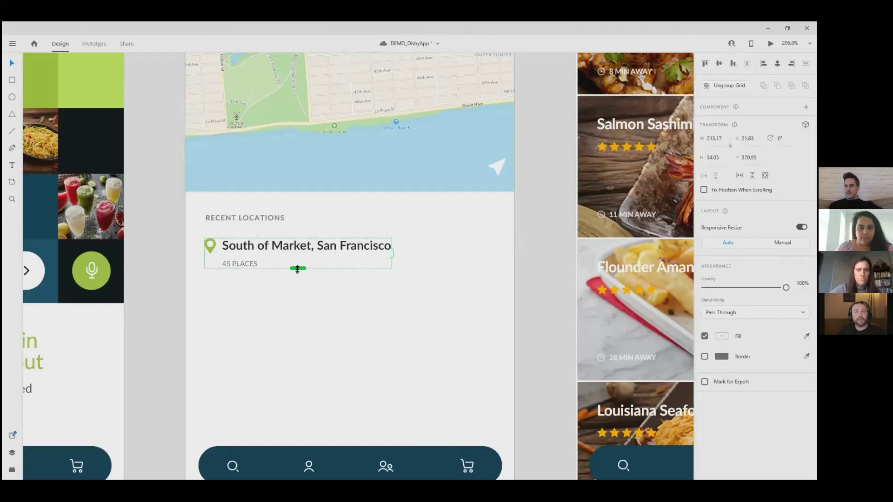
Extend the grid down to more rows, add a second column and widen the column gap.
left_click_drag(298, 276, 291, 427)
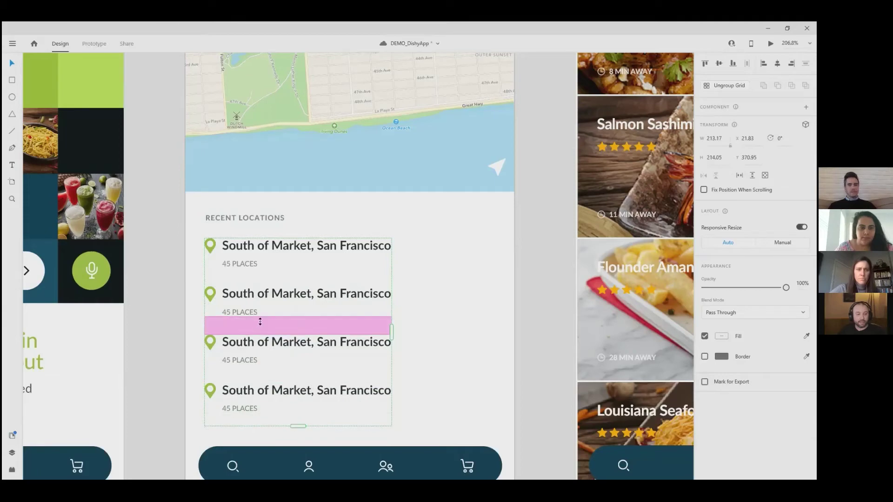
left_click_drag(392, 333, 497, 333)
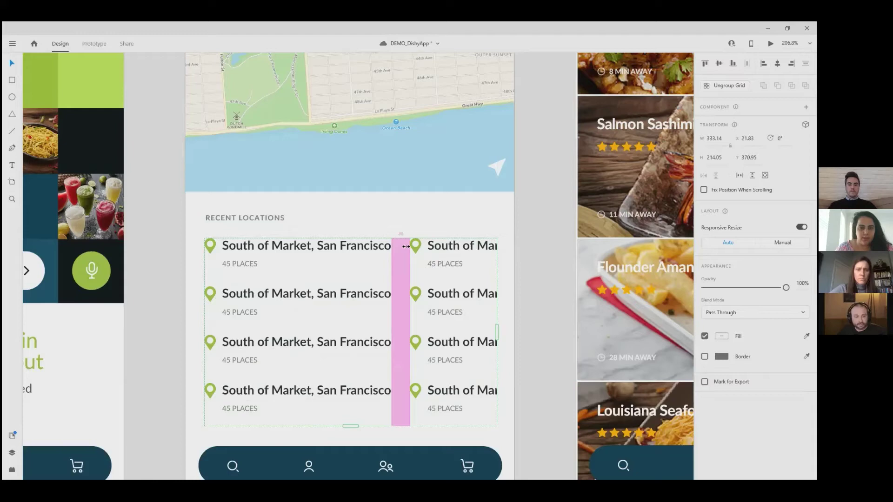
left_click_drag(406, 247, 527, 248)
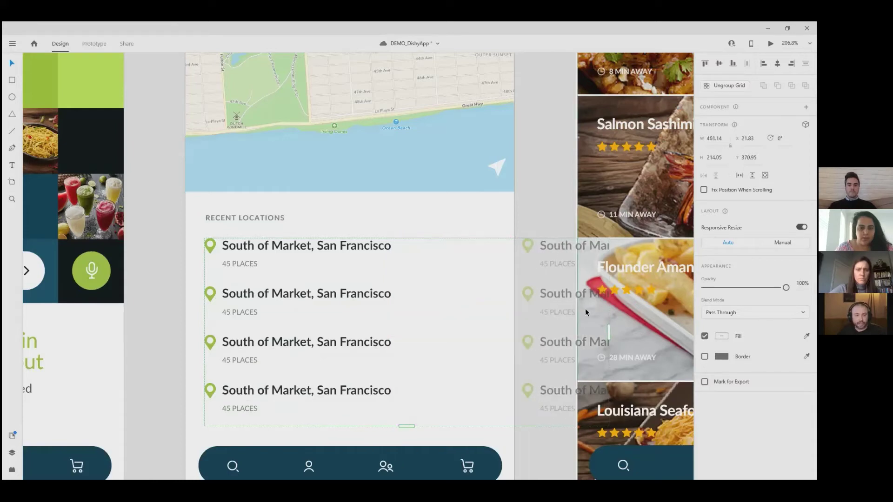
Narrow the grid back to a single column of four location rows.
left_click_drag(610, 332, 511, 326)
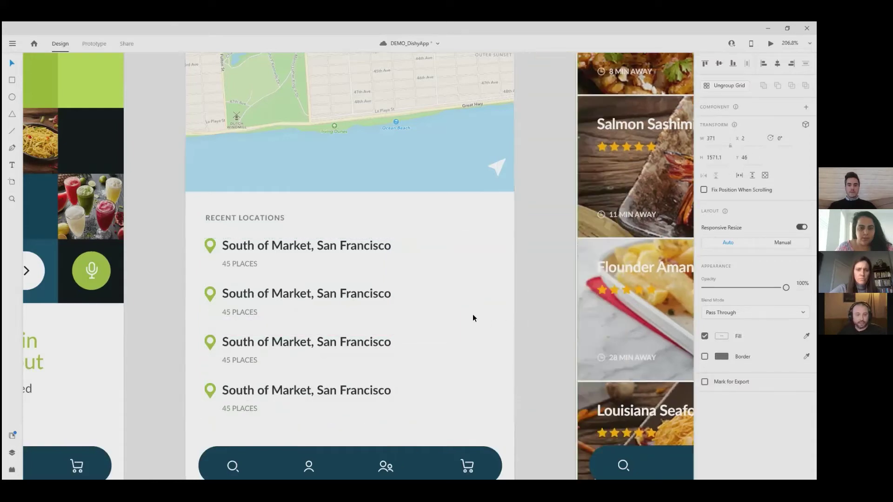
key("Escape")
left_click(350, 292)
key("ctrl+z")
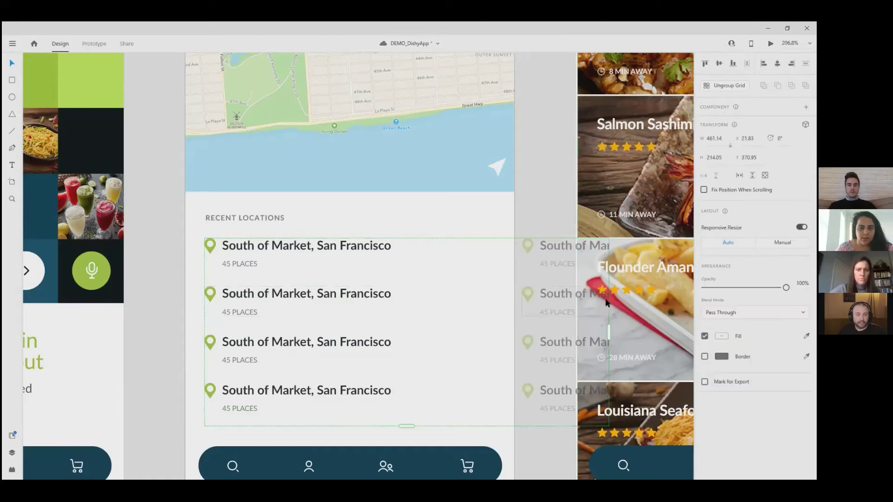
left_click_drag(608, 332, 488, 333)
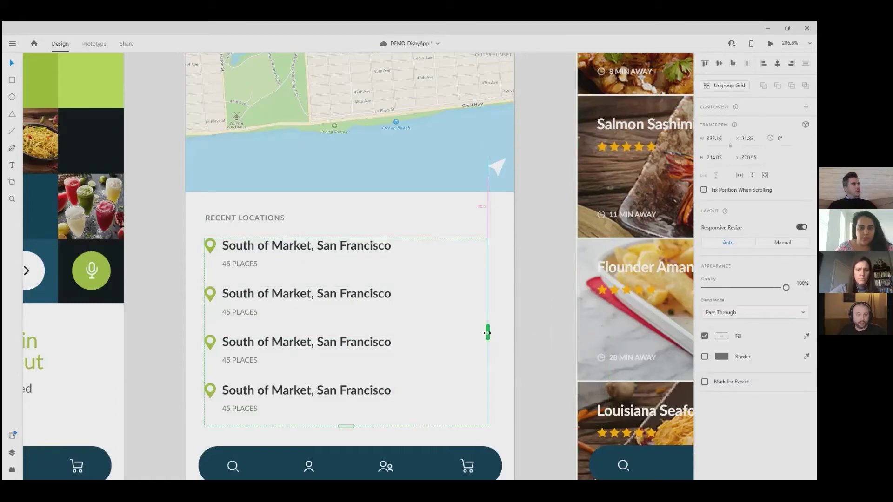
Rename the second location row to 'Bay Area' and save the document.
double_click(255, 296)
double_click(255, 296)
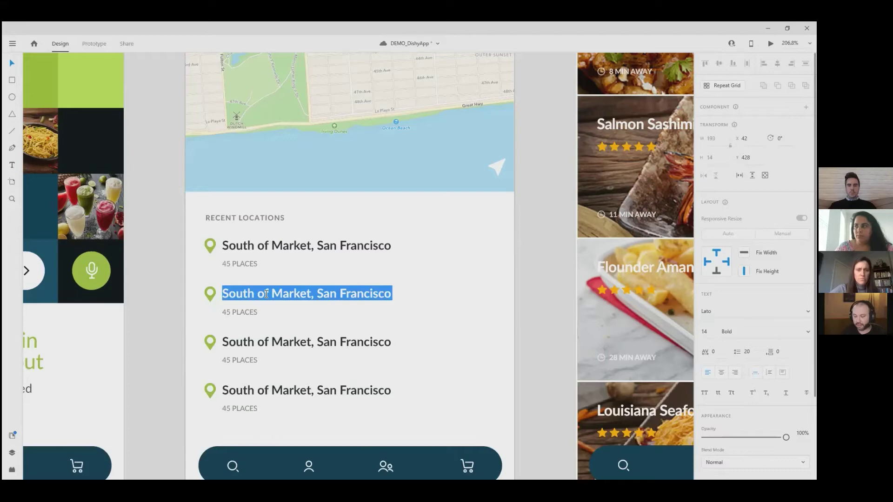
type("Bay Area")
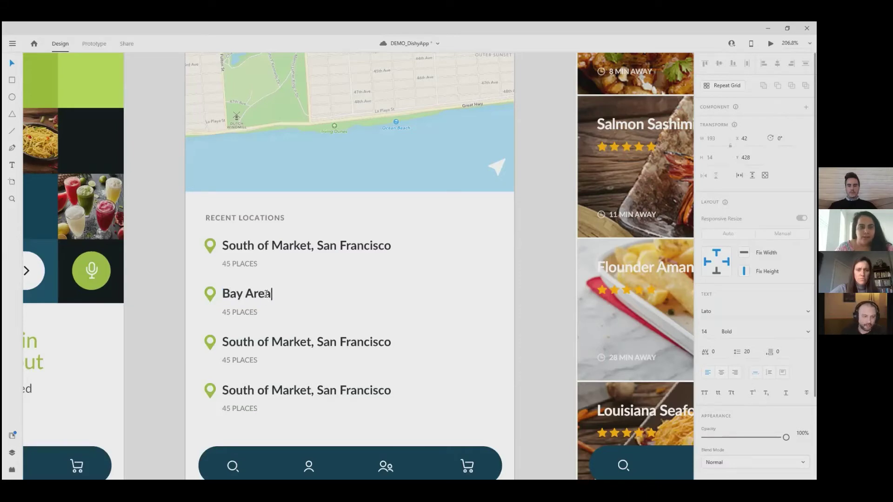
key("Escape")
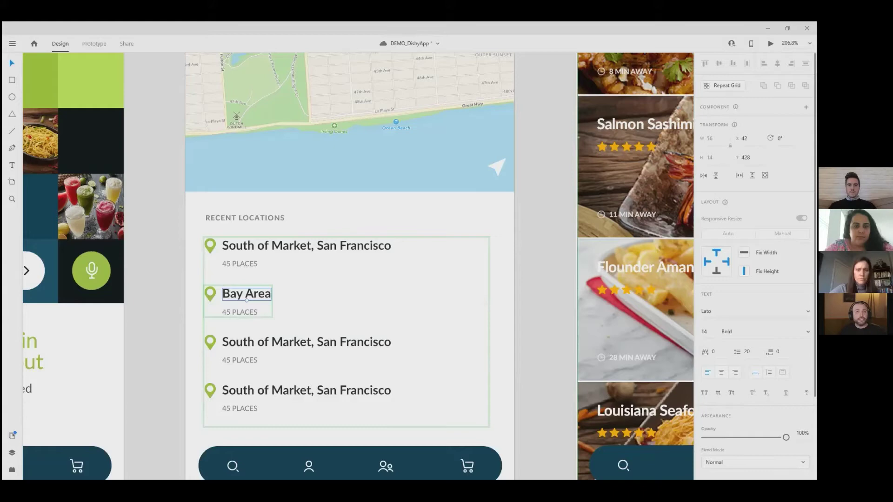
key("ctrl+s")
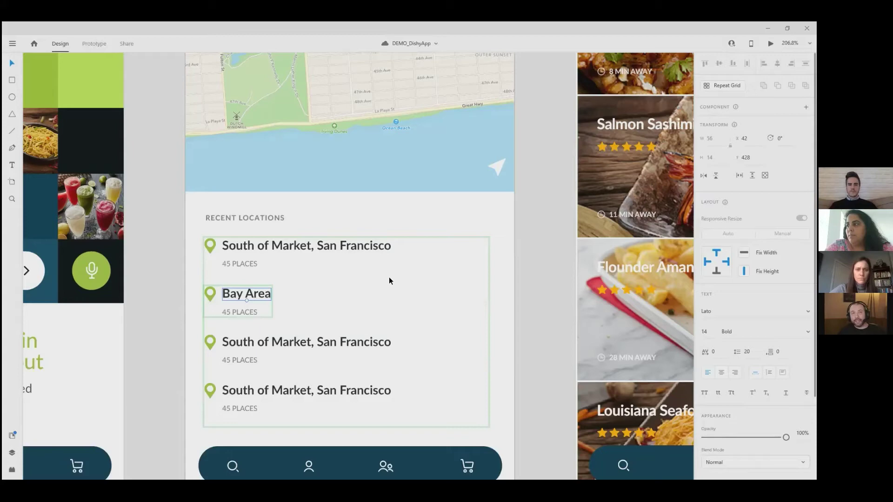
Select the first row's title and 45 PLACES label, then the Bay Area row.
left_click(307, 246)
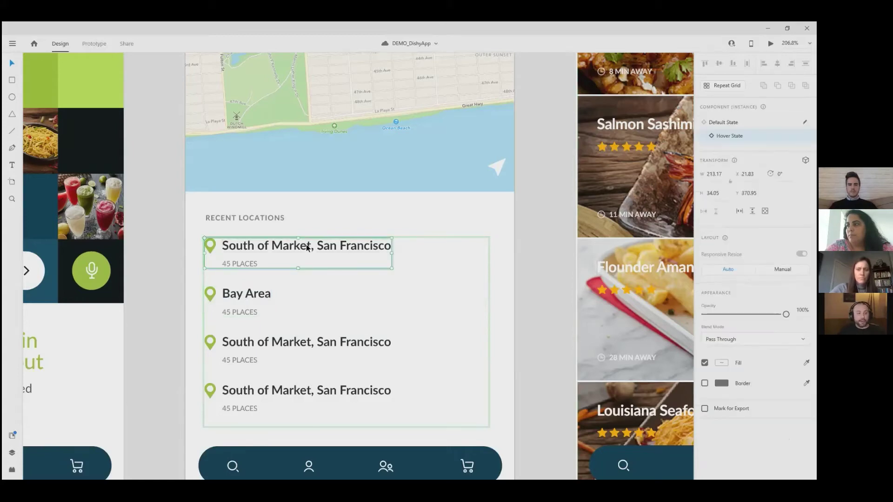
double_click(251, 247)
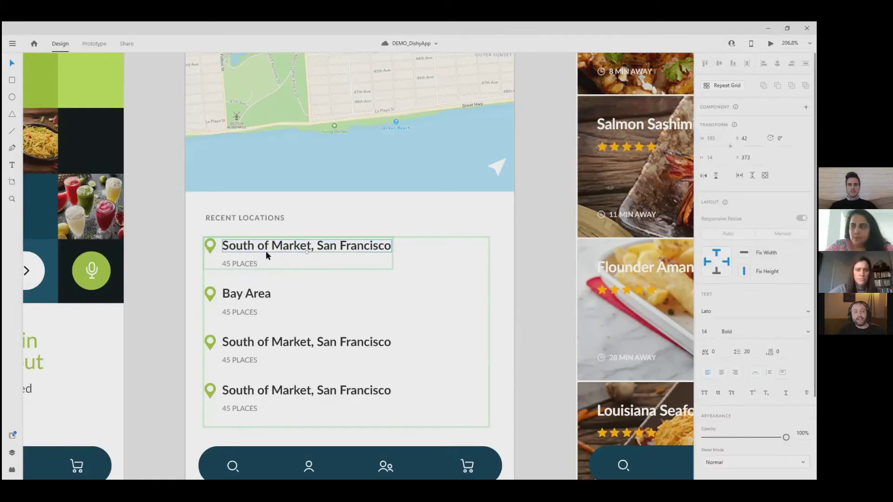
left_click(244, 260)
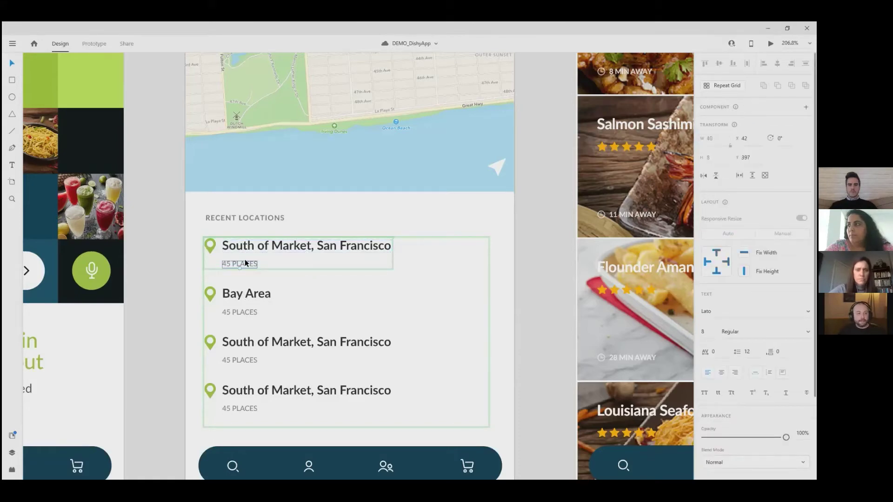
left_click(246, 314)
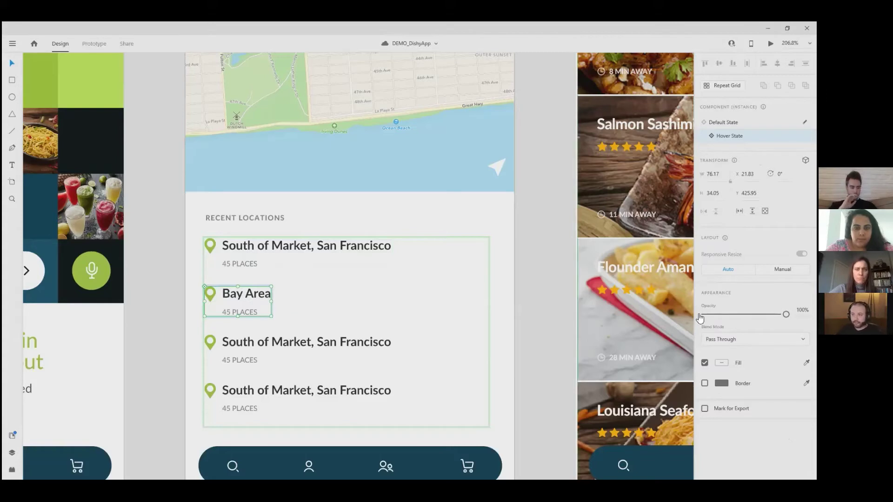
Deselect the Bay Area row and bring the Search Results and Search Filters artboards into view.
left_click(529, 219)
scroll(543, 217, "down", 3)
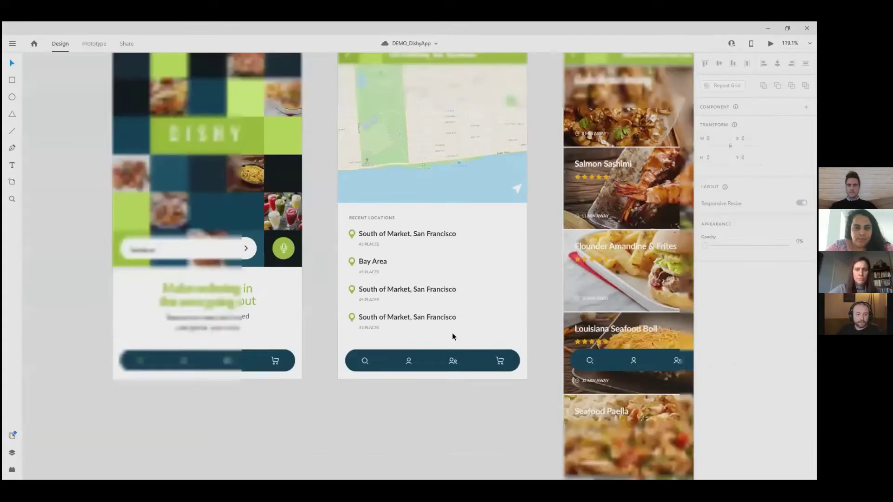
scroll(452, 333, "down", 3)
scroll(335, 307, "right", 5)
scroll(408, 148, "up", 2)
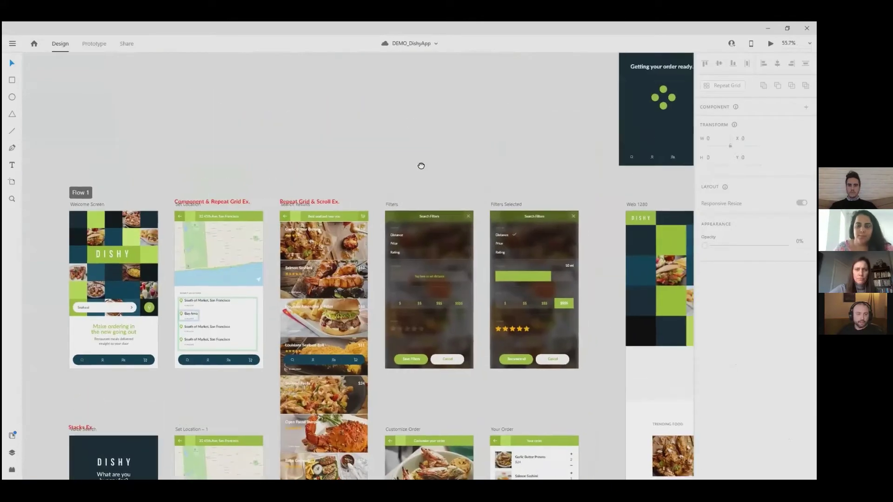
scroll(434, 211, "up", 5)
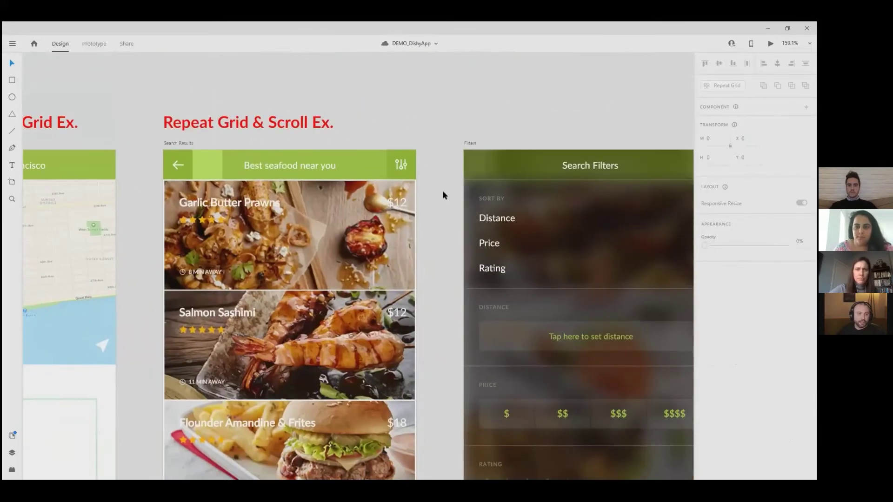
Select the 371 × 1571 Search Results dish grid and scroll through its seafood cards.
scroll(442, 191, "up", 3)
scroll(422, 197, "down", 1)
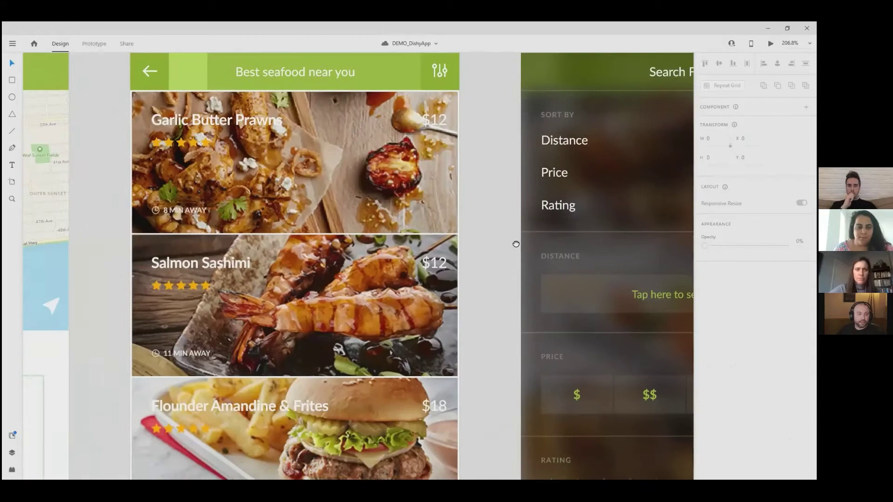
scroll(516, 244, "down", 5)
left_click(401, 191)
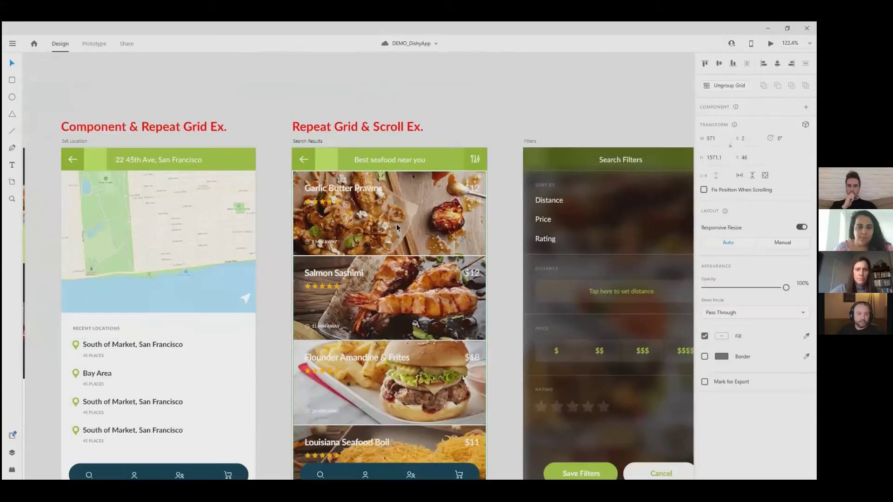
scroll(399, 256, "down", 5)
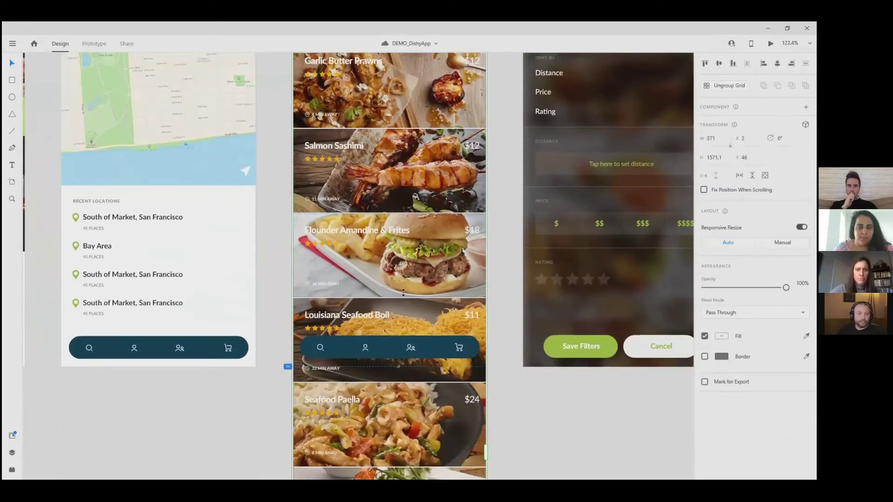
scroll(403, 292, "down", 15)
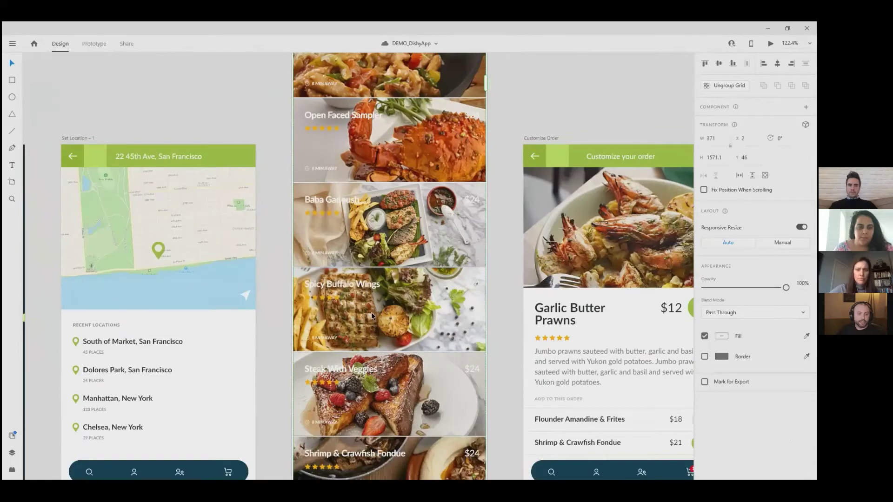
scroll(371, 316, "down", 4)
scroll(407, 382, "up", 3)
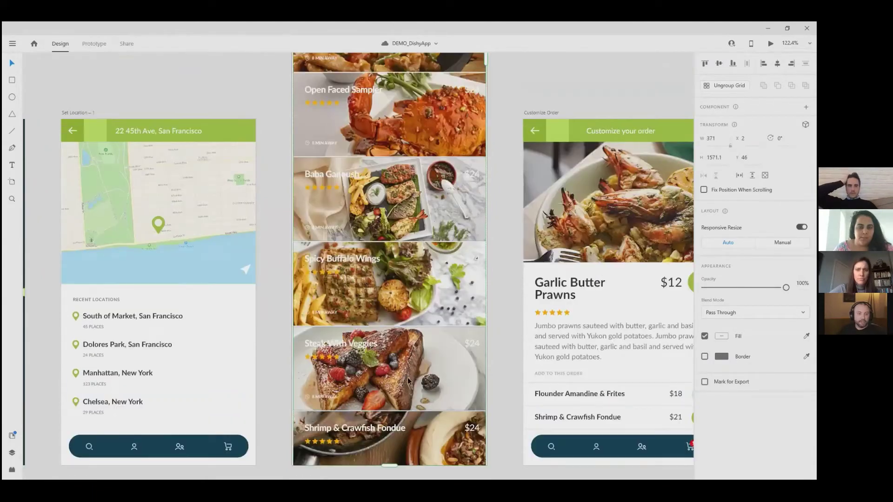
scroll(407, 377, "up", 20)
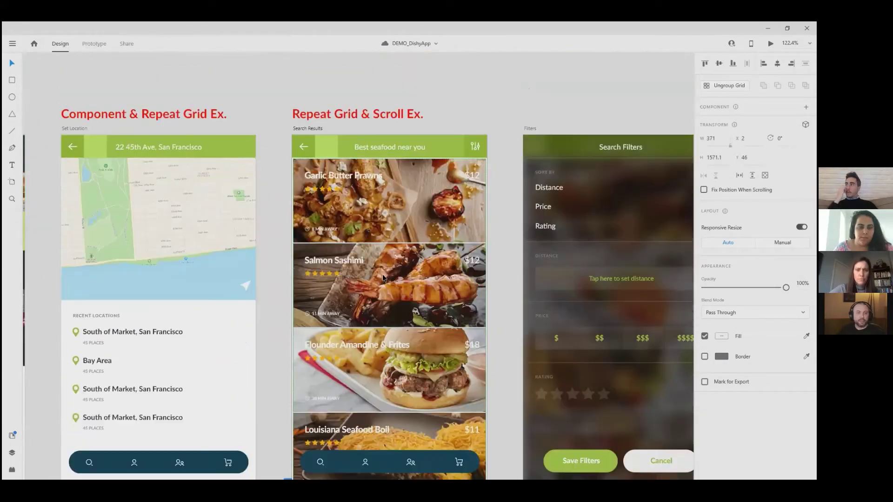
scroll(382, 274, "down", 1)
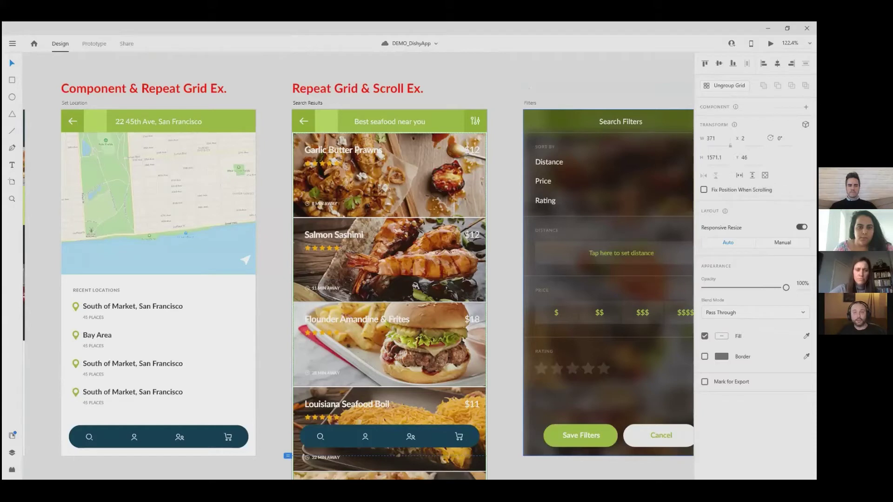
Switch the dish grid between its shorter and full states, then stretch it up to fill the artboard.
key("ctrl+z")
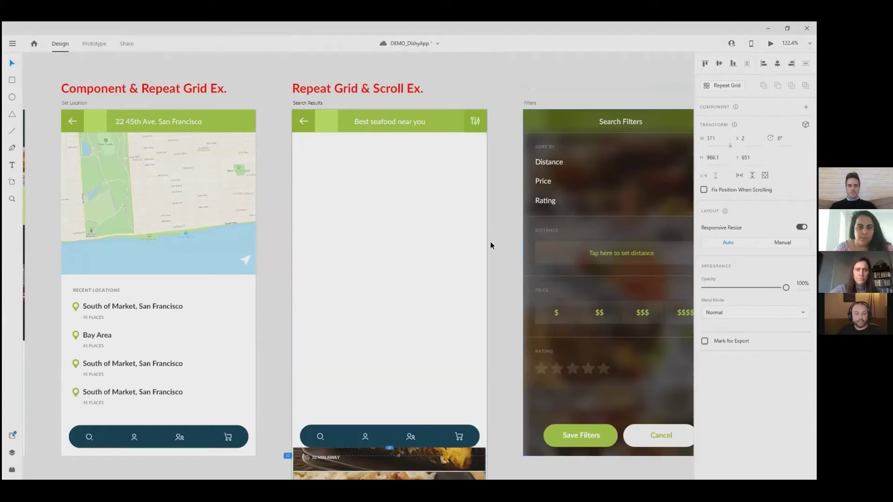
key("ctrl+shift+z")
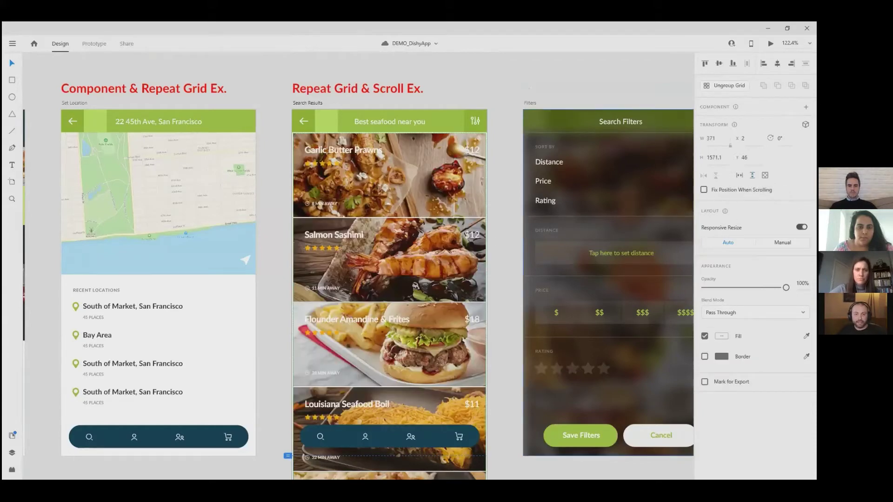
key("ctrl+z")
scroll(438, 266, "down", 3)
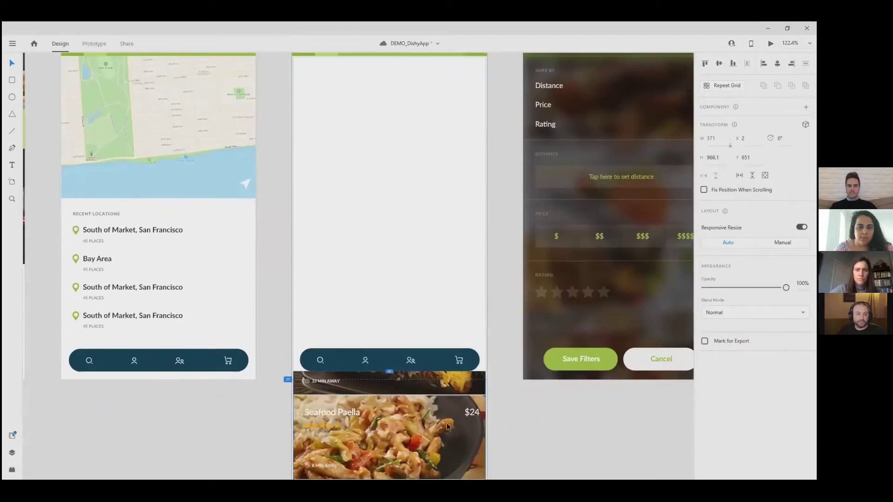
left_click_drag(438, 433, 454, 122)
key("ctrl+z")
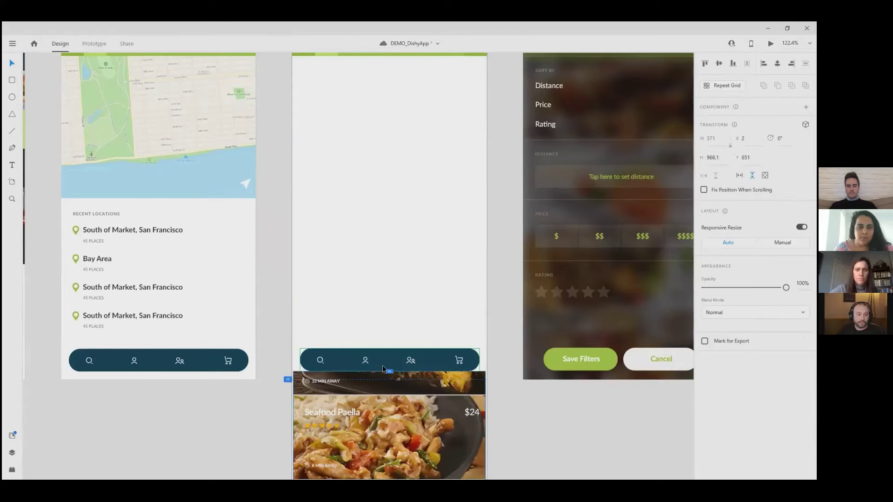
left_click_drag(392, 370, 394, 63)
Resize the dish repeat grid, then clear the selection.
scroll(393, 63, "up", 2)
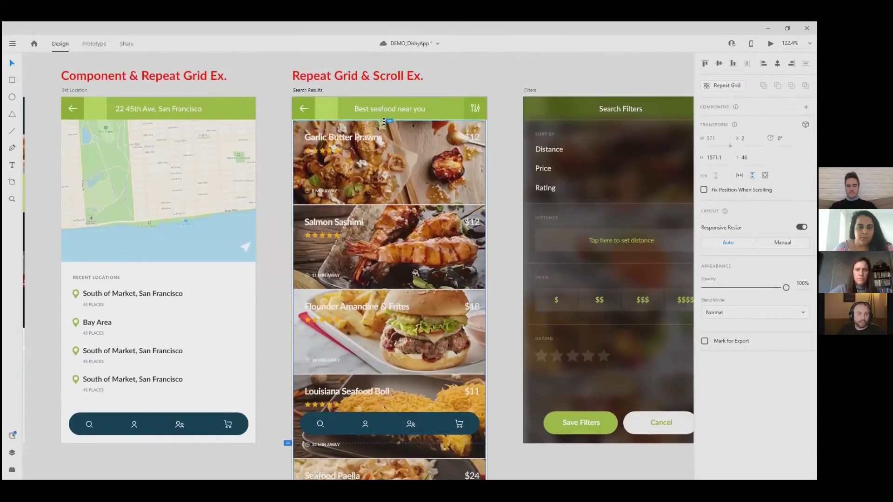
scroll(373, 239, "down", 2)
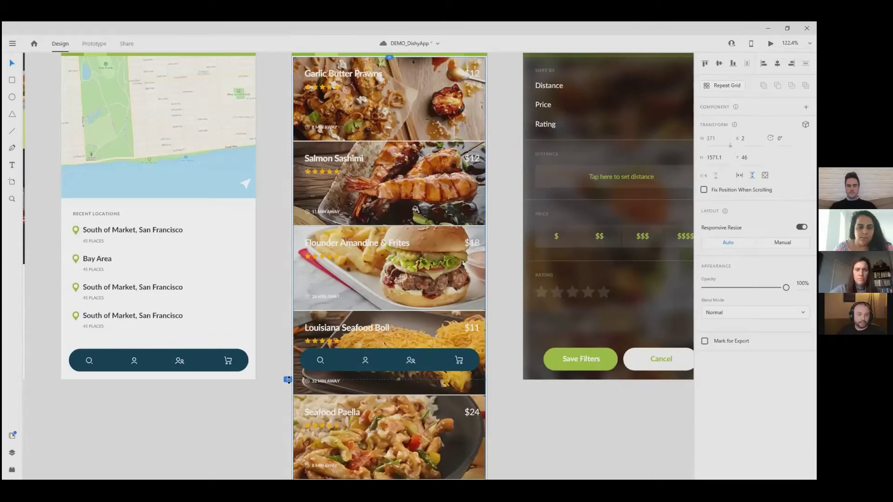
scroll(284, 382, "down", 15)
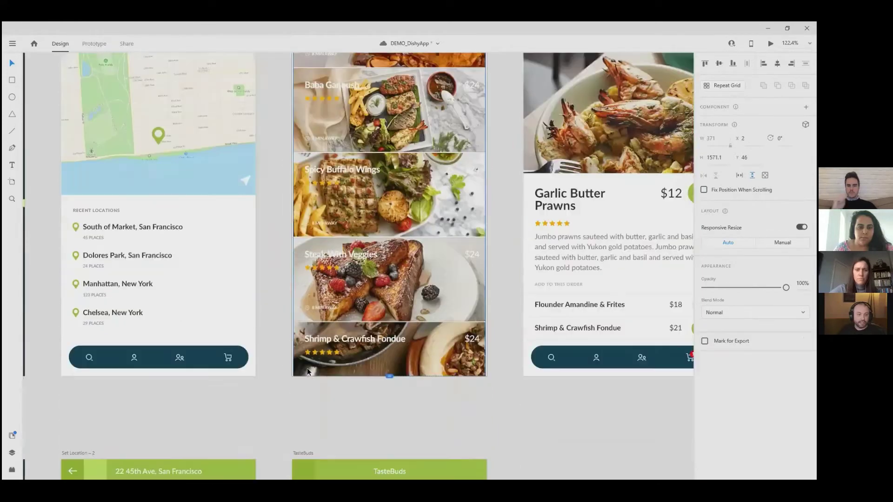
left_click_drag(390, 363, 367, 182)
scroll(365, 258, "down", 5)
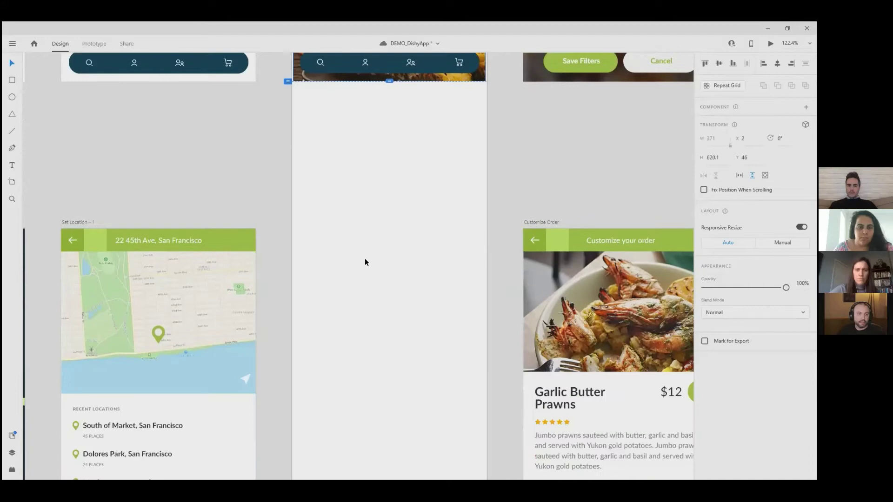
left_click(366, 288)
Shorten the Search Results artboard to a height of 667.
scroll(339, 305, "up", 12)
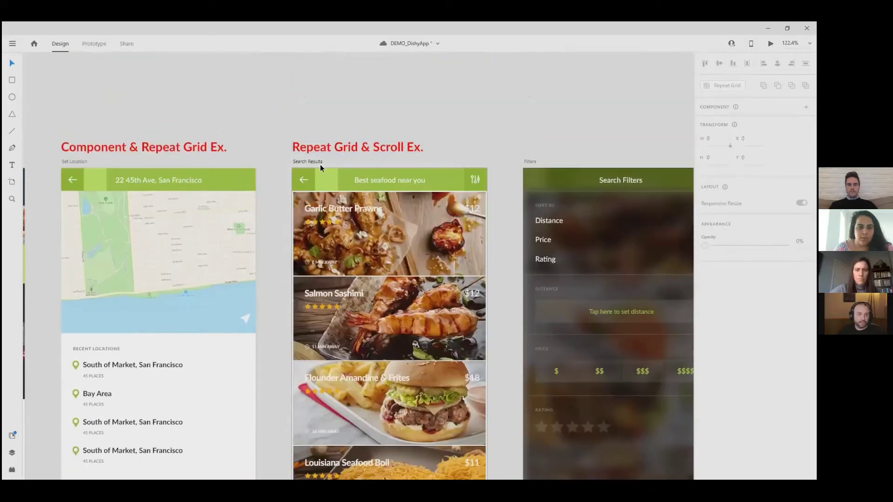
left_click(316, 161)
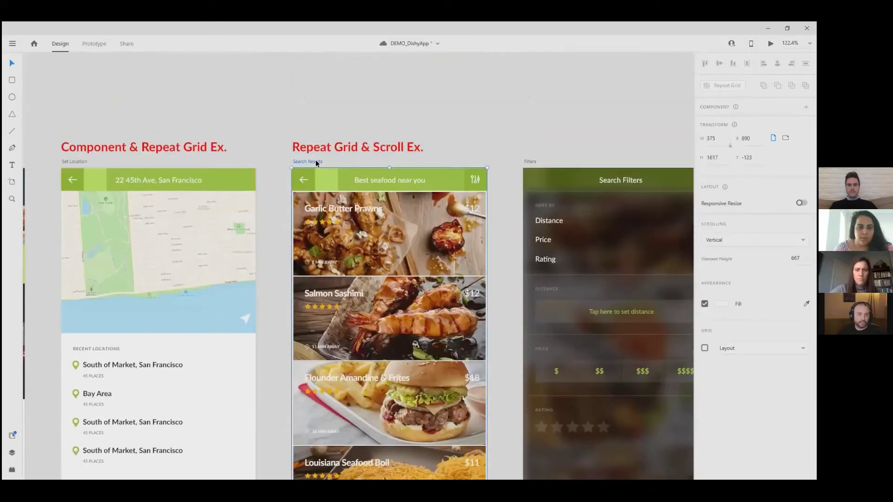
scroll(339, 275, "down", 13)
scroll(384, 310, "down", 2)
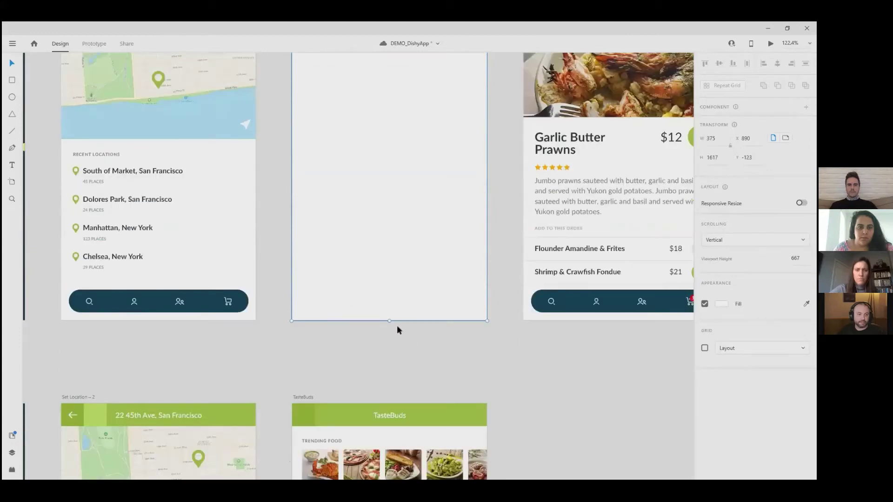
left_click_drag(389, 321, 371, 194)
left_click(388, 292)
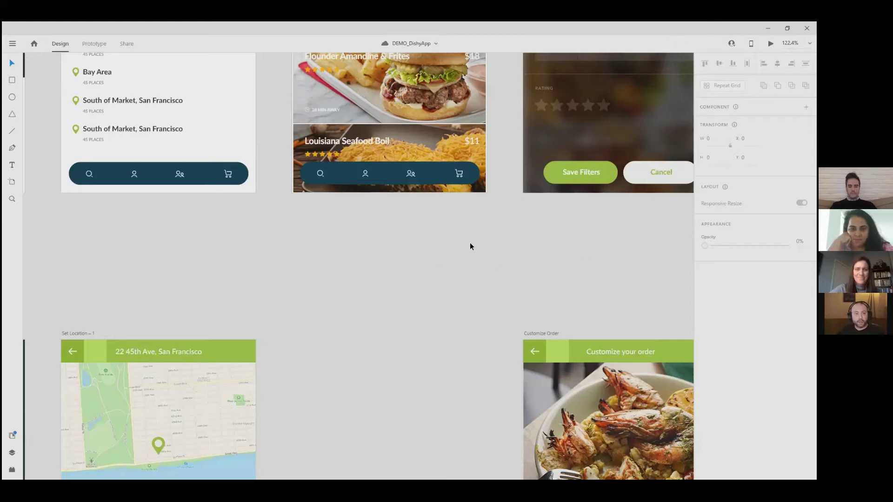
scroll(449, 280, "up", 6)
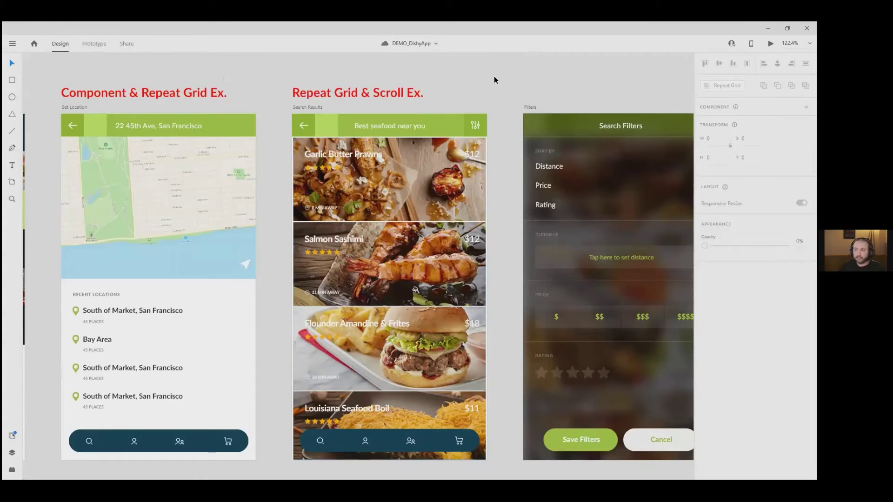
On Stacks Ex., group the DISHY title, hunger prompt, waveform and Seafood label with Ctrl+G.
left_click_drag(487, 78, 170, 228)
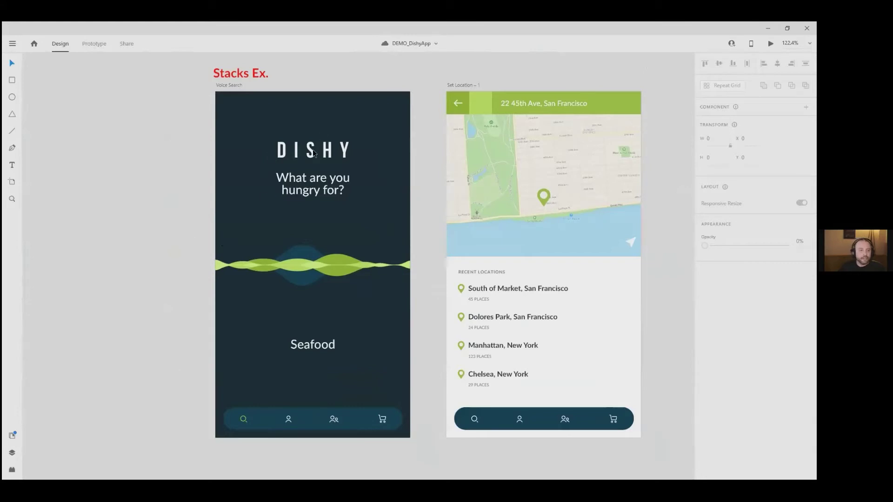
left_click(292, 157)
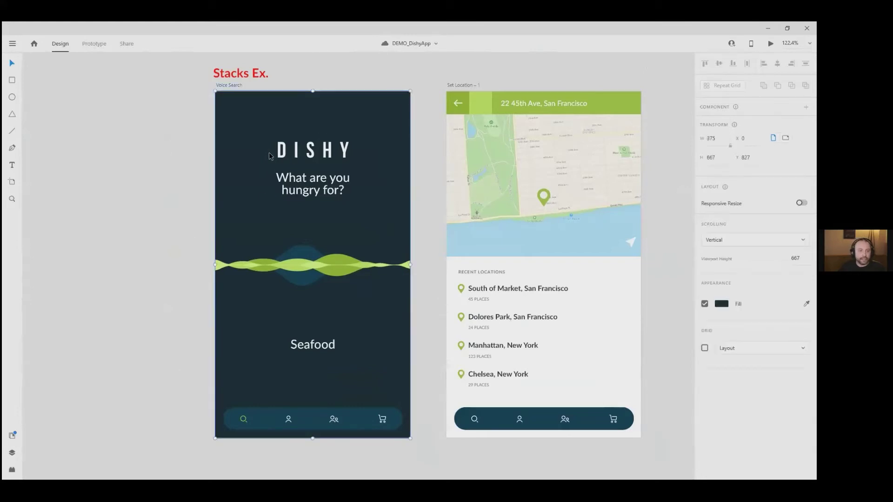
left_click(295, 190, "shift")
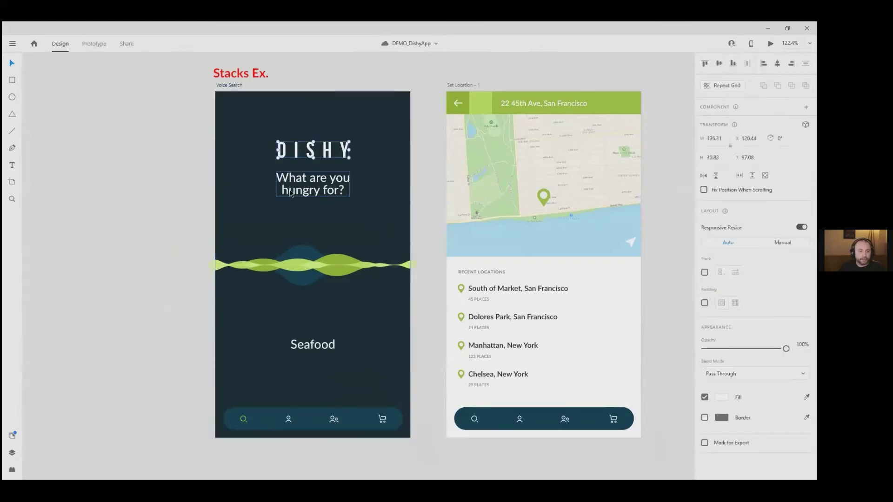
left_click(300, 275, "shift")
left_click(307, 345, "shift")
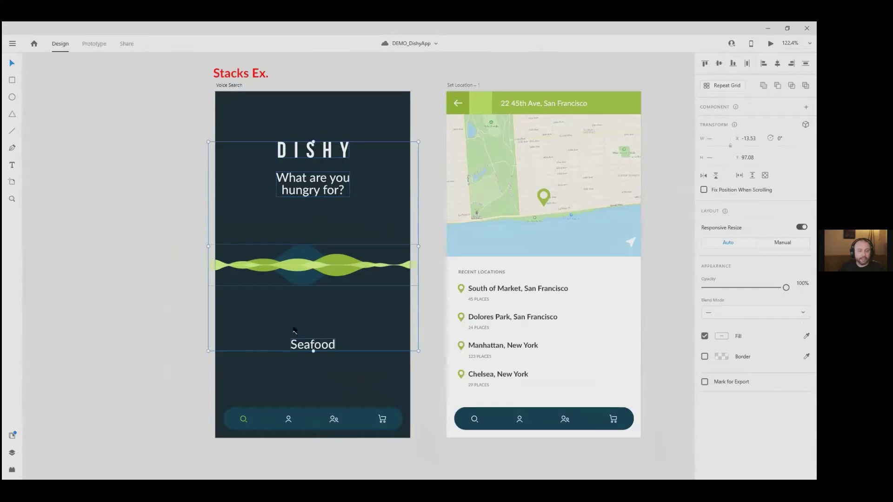
key("ctrl+g")
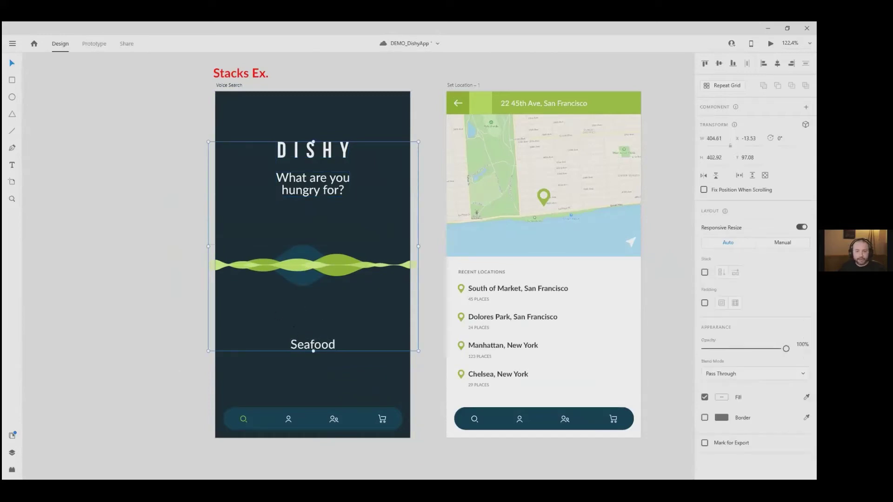
Make the Voice Search group a Vertical Stack with padding 10.
left_click(704, 272)
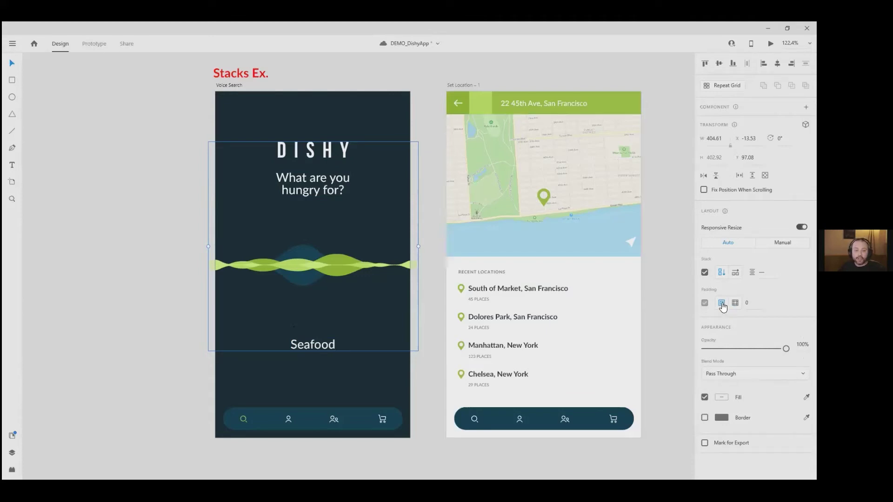
left_click(722, 276)
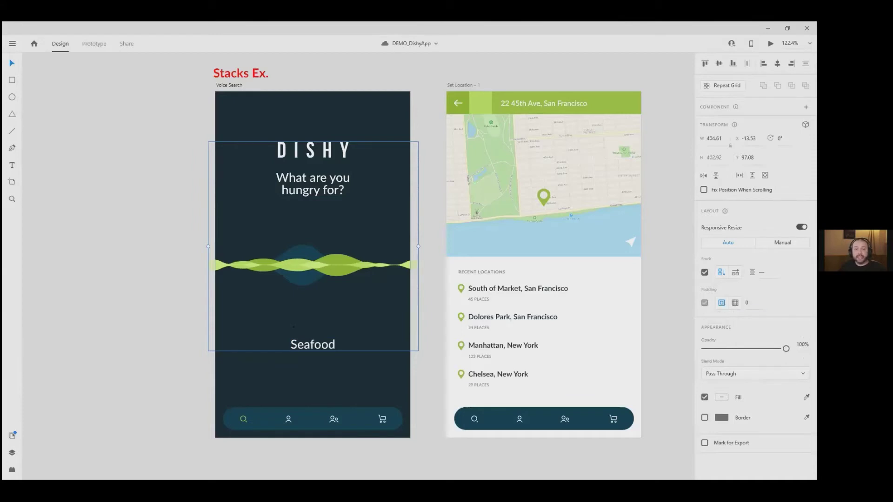
type("1")
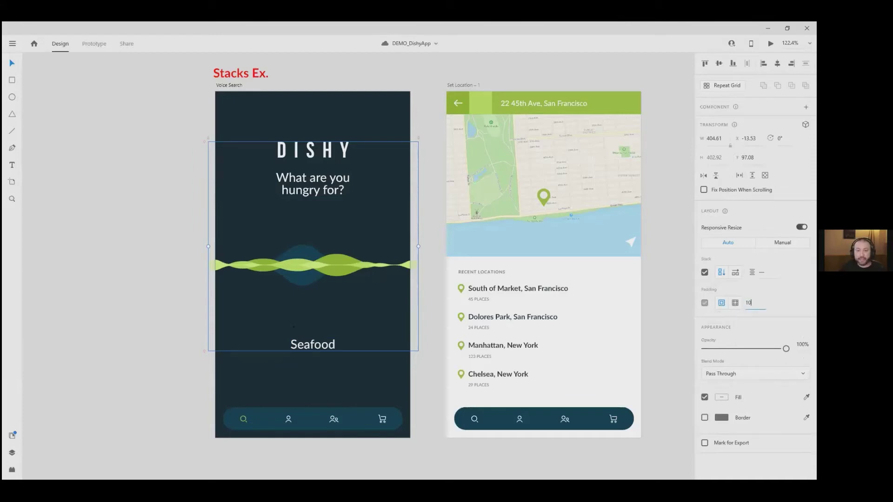
type("0")
key("Return")
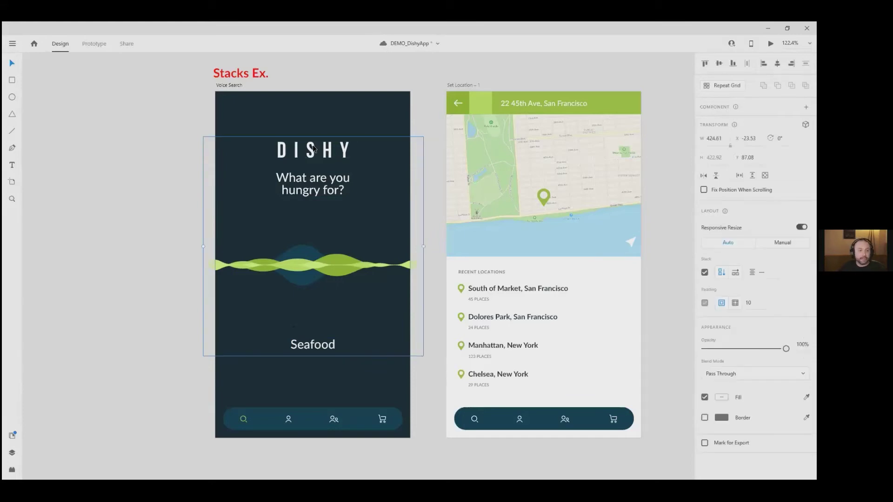
Adjust the stack gaps and move DISHY and the prompt below the waveform.
left_click(327, 187)
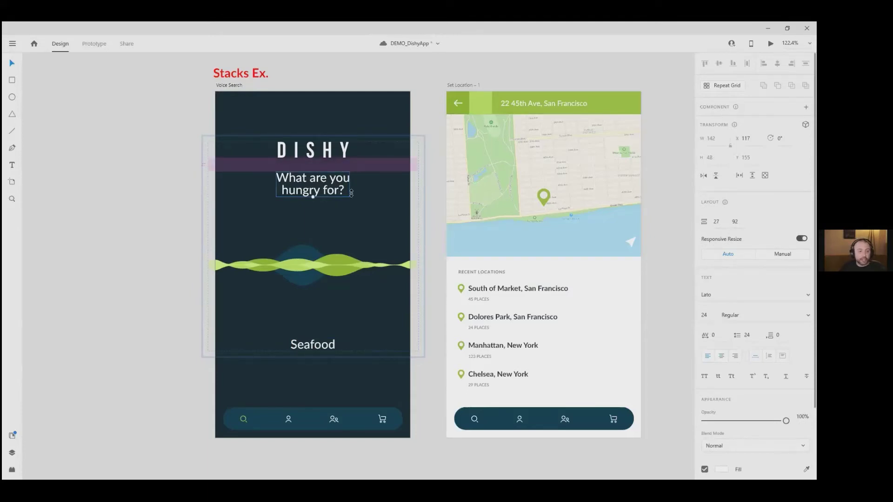
mouse_move(351, 166)
left_mouse_down()
mouse_move(344, 201)
mouse_move(343, 161)
left_mouse_up()
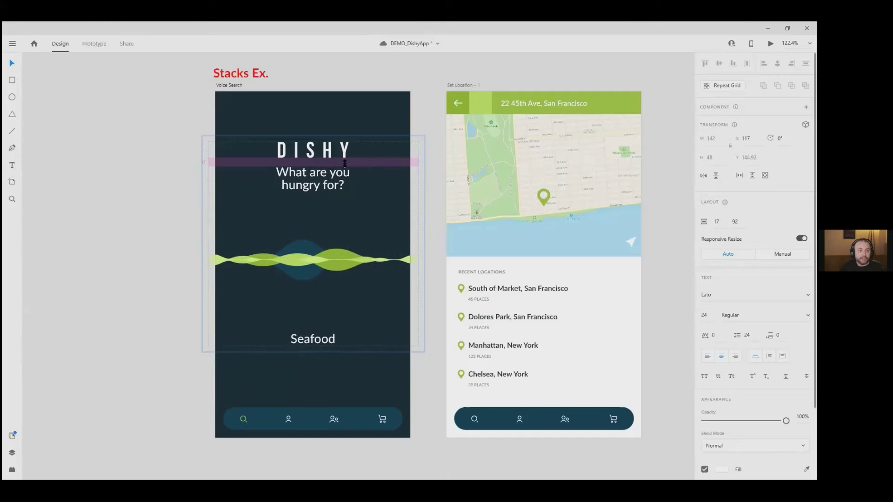
left_click_drag(333, 227, 335, 186)
left_click_drag(341, 256, 344, 235)
left_click(314, 154, "shift")
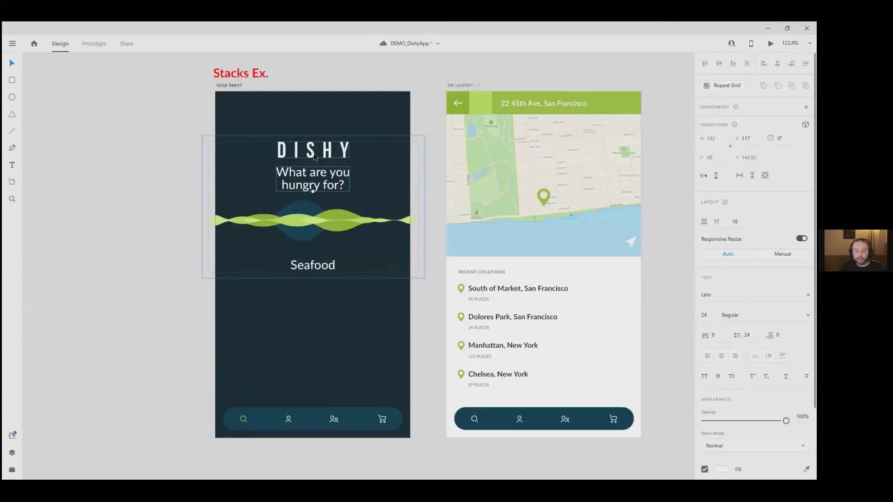
left_click_drag(314, 153, 314, 216)
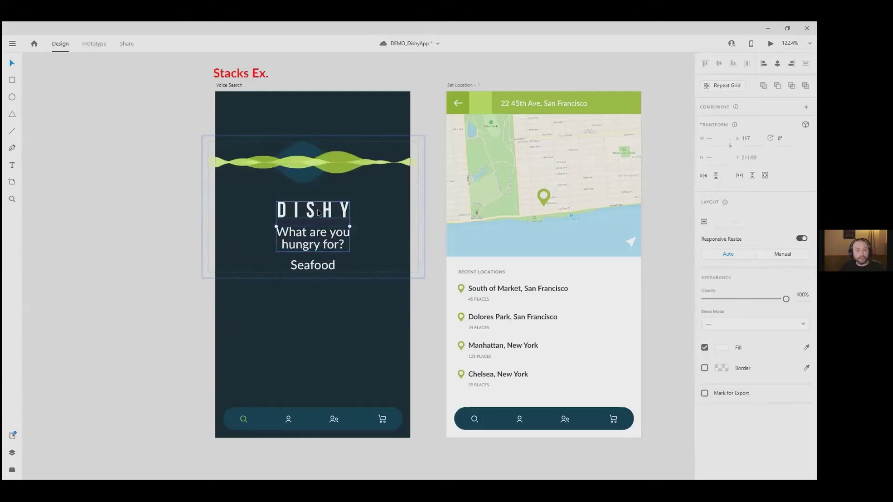
Move the DISHY text back to the top of the Voice Search stack.
key("Escape")
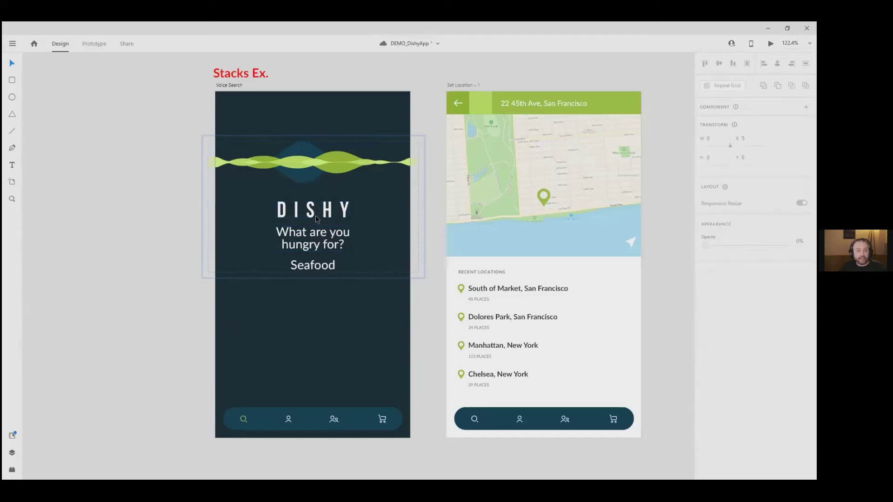
left_click(315, 177)
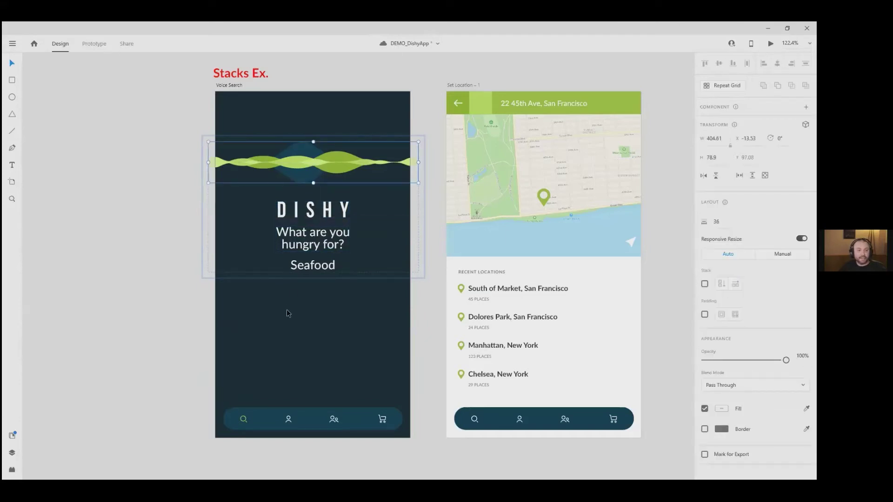
left_click(190, 301)
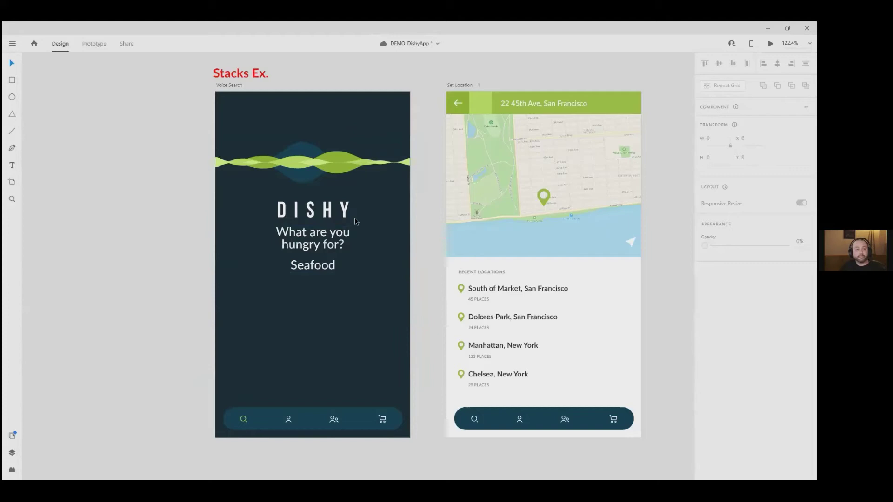
left_click(322, 268)
left_click_drag(311, 213, 311, 213)
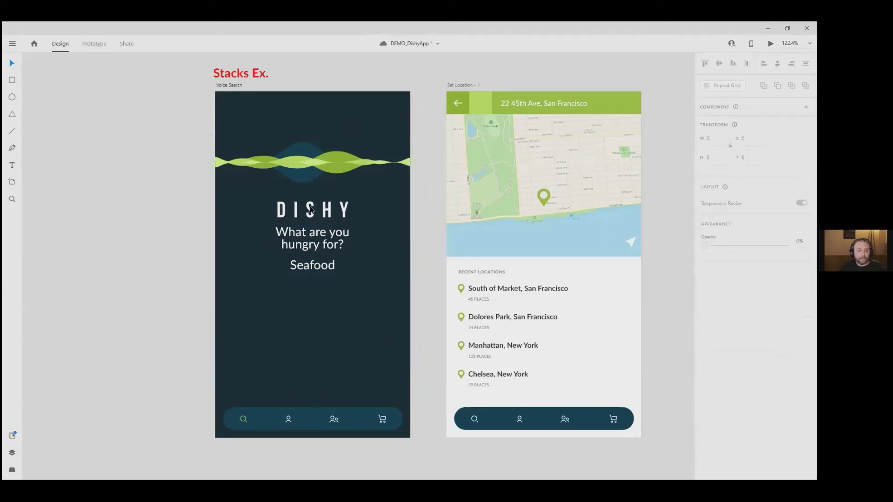
double_click(311, 213)
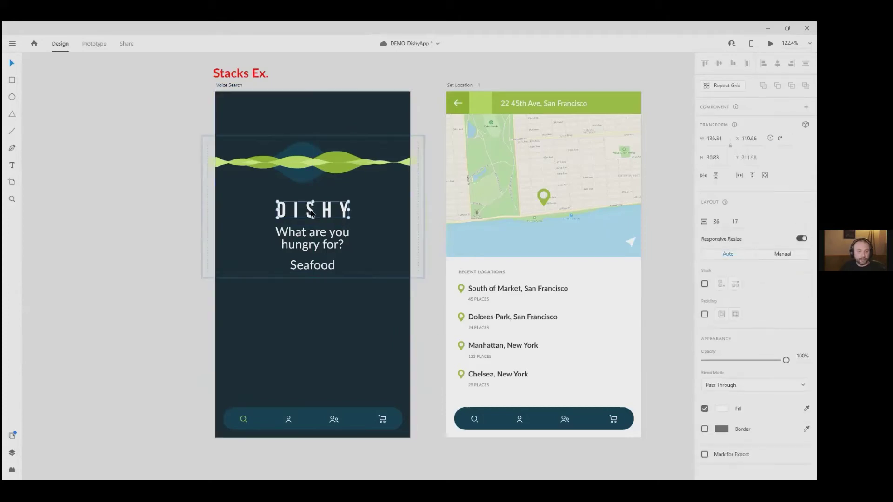
left_click_drag(312, 212, 311, 142)
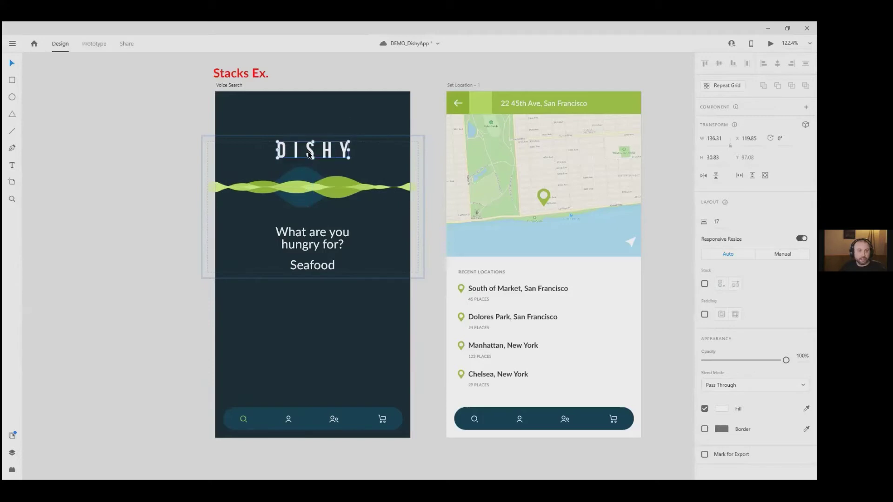
left_click(195, 259)
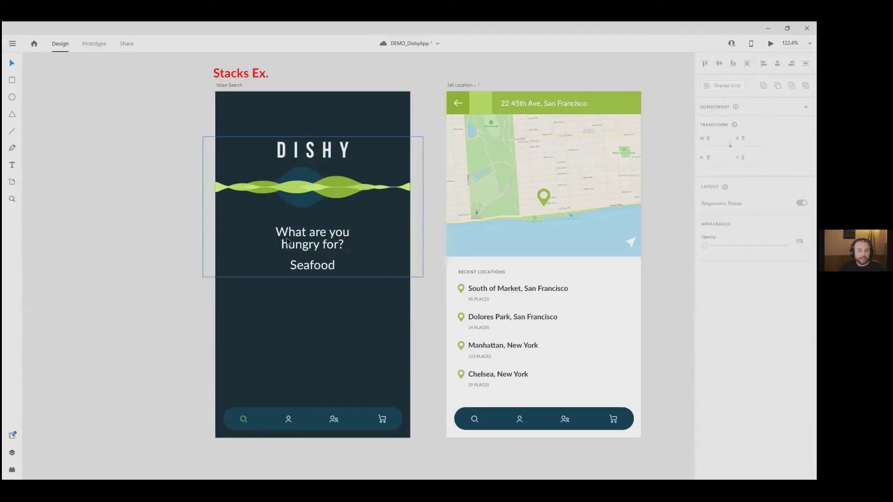
Widen the stack gap below the DISHY logo to 153.
left_click(308, 158)
key("Escape")
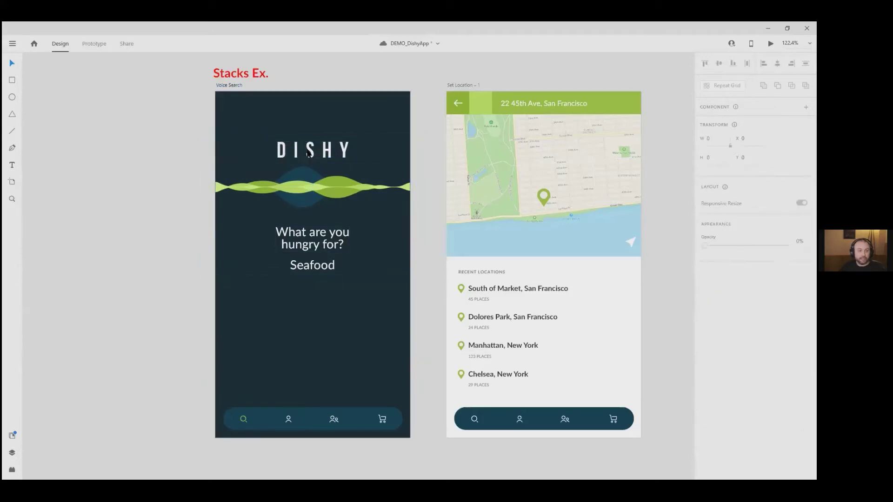
left_click(308, 154)
key("Escape")
double_click(325, 156)
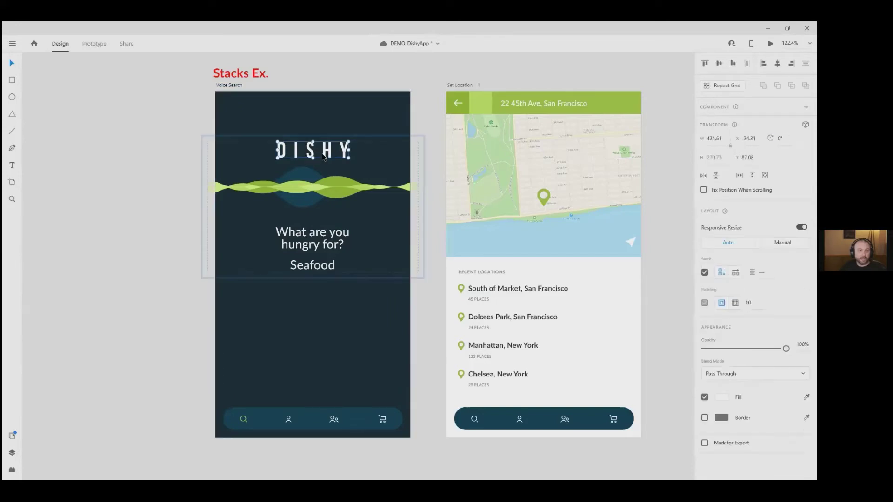
left_click_drag(316, 173, 317, 245)
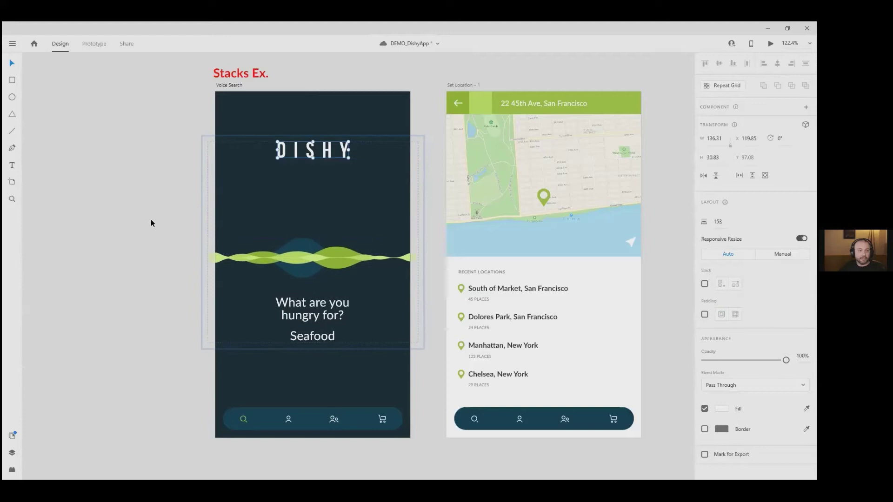
left_click(166, 219)
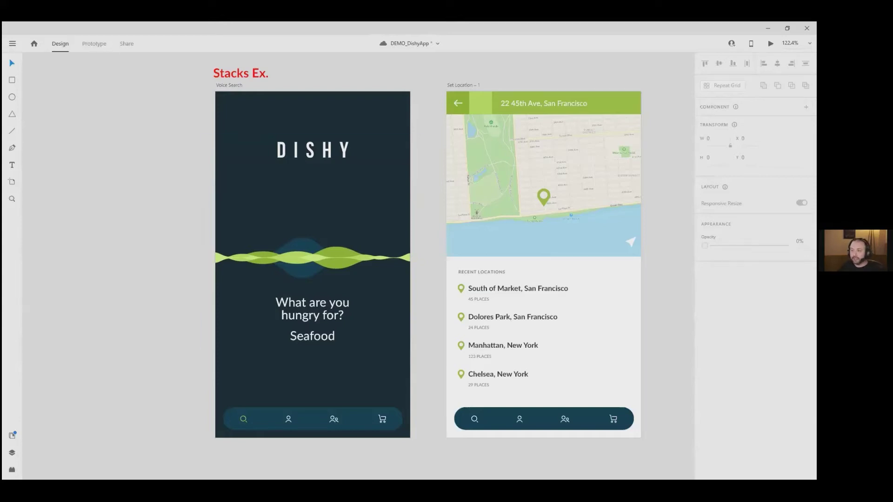
Try shrinking the Garlic Butter Prawns photo in the trending card, then undo it.
scroll(207, 252, "down", 5)
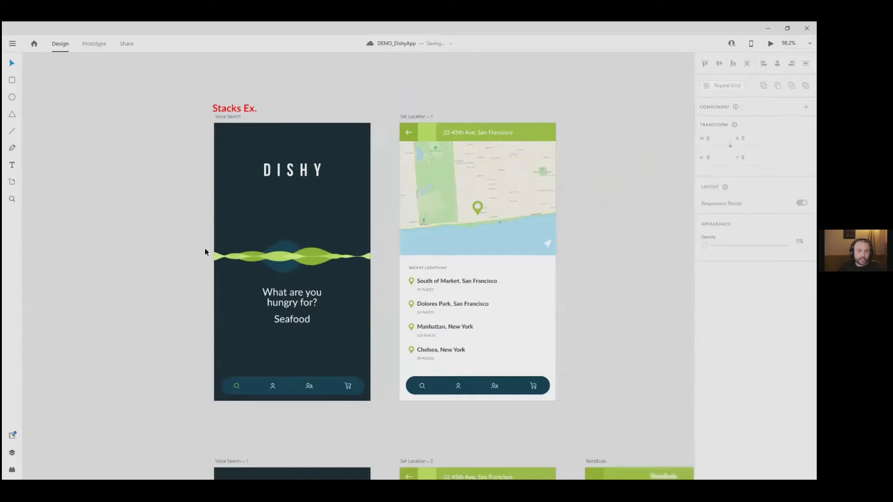
left_click_drag(525, 142, 253, 289)
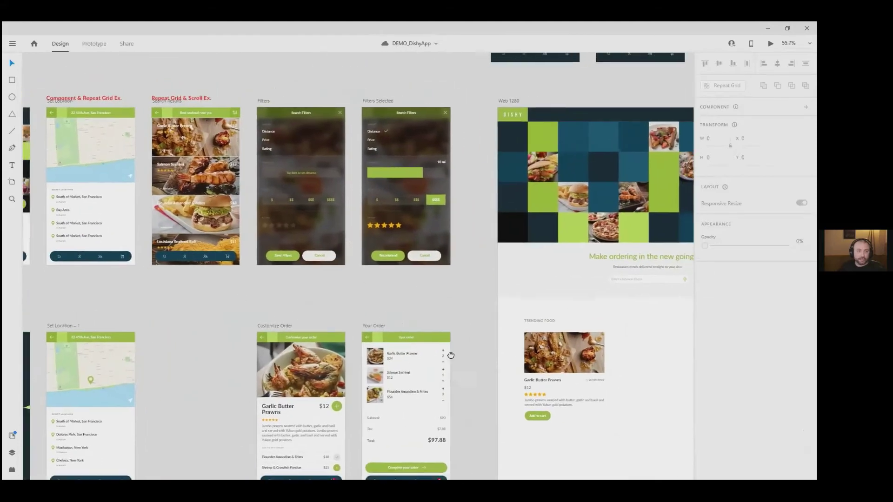
scroll(326, 188, "up", 5)
scroll(326, 187, "down", 10)
scroll(326, 188, "right", 3)
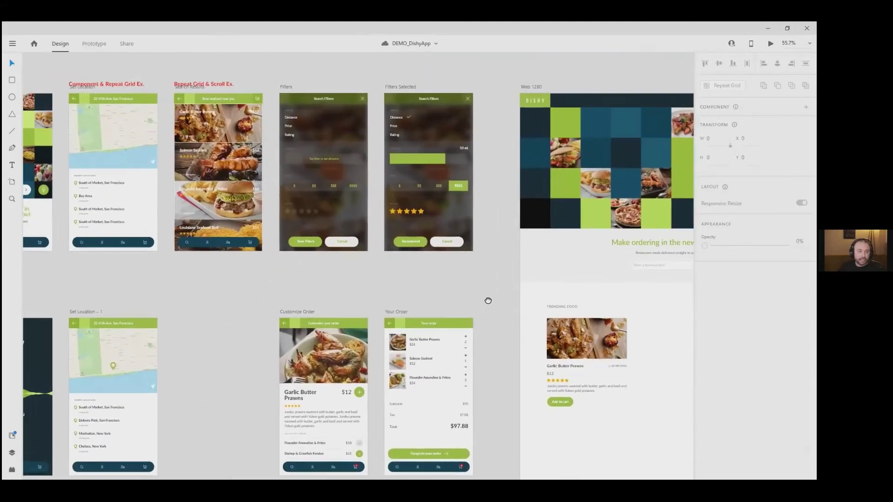
scroll(450, 247, "down", 1)
scroll(460, 241, "right", 6)
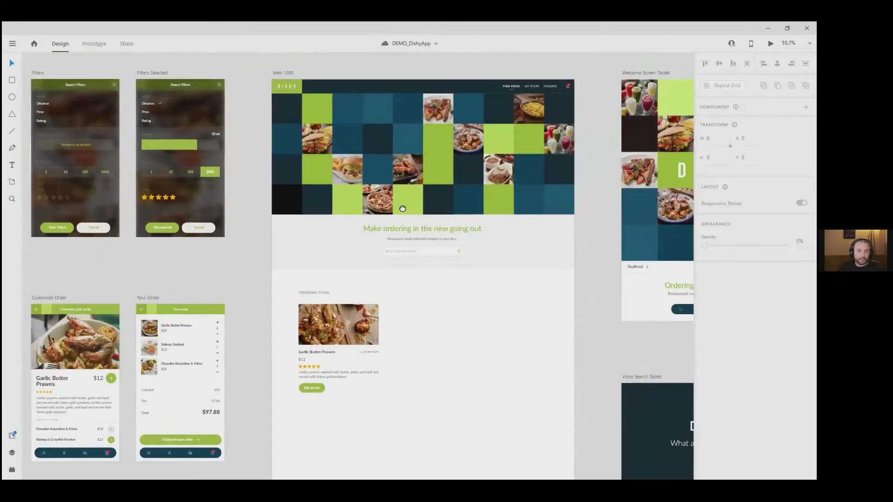
scroll(271, 199, "left", 5)
scroll(271, 199, "down", 3)
scroll(271, 199, "right", 4)
scroll(540, 301, "up", 8)
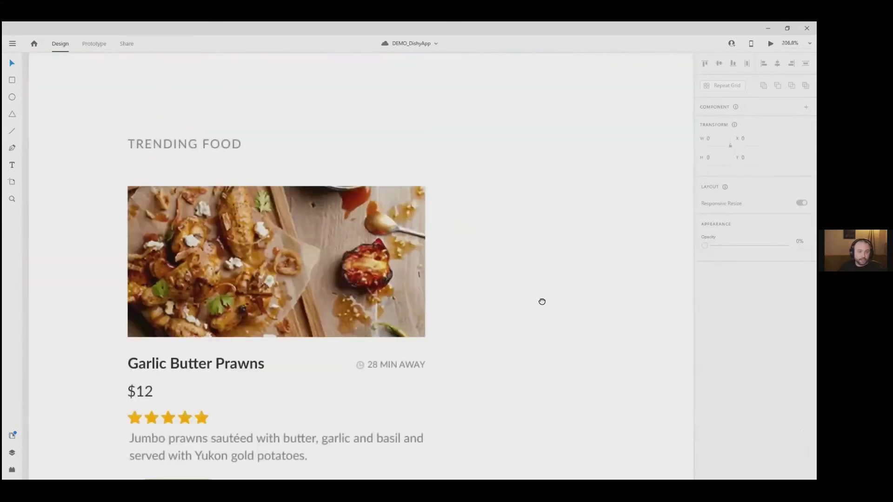
double_click(330, 196)
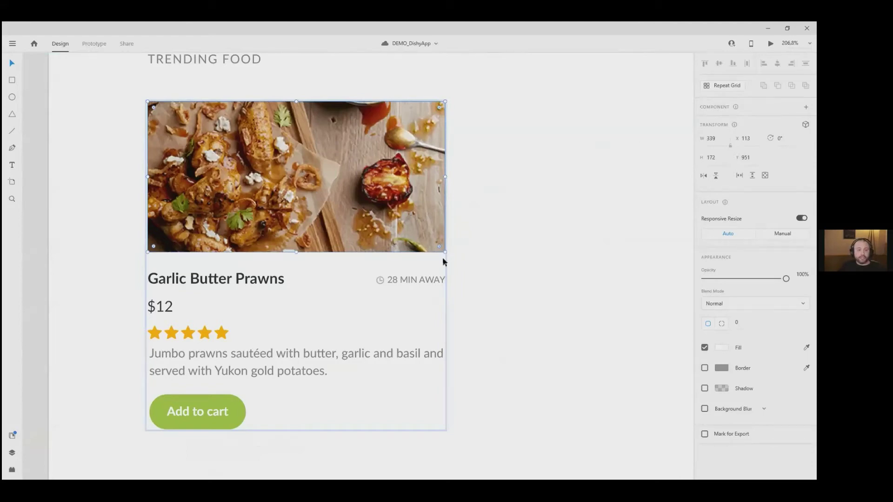
left_click_drag(447, 252, 408, 217)
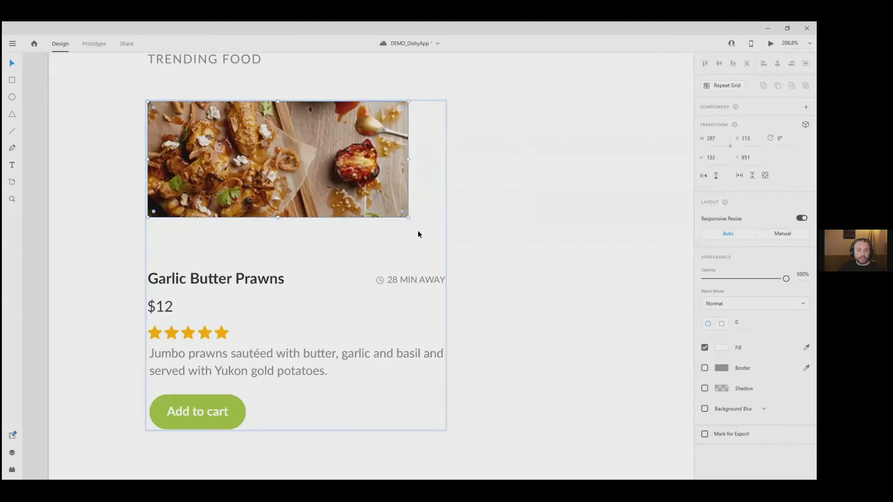
key("ctrl+z")
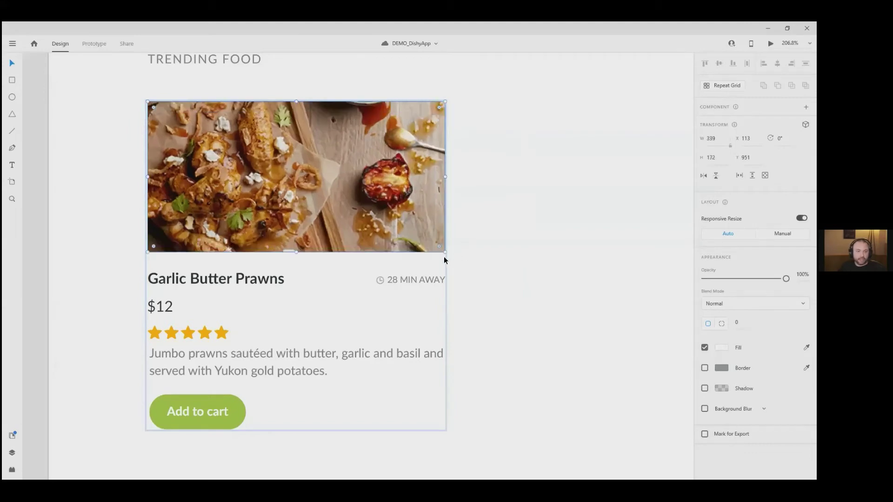
Try rotating and 3D-tilting the photo (47° and -41°), then revert it to flat.
left_click_drag(448, 254, 496, 265)
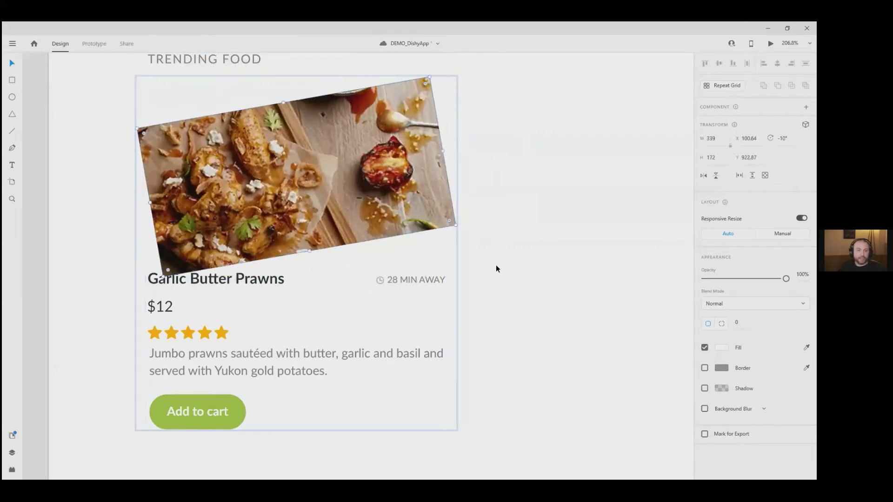
key("ctrl+z")
key("ctrl+t")
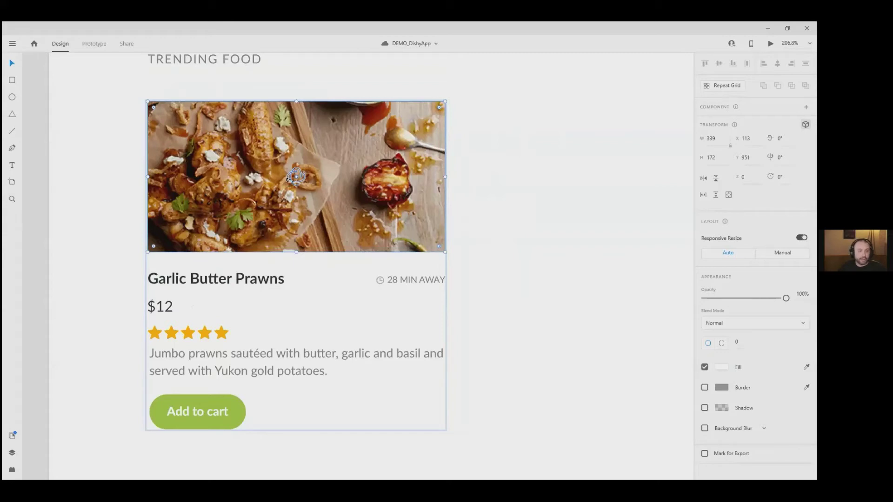
left_click_drag(294, 177, 367, 197)
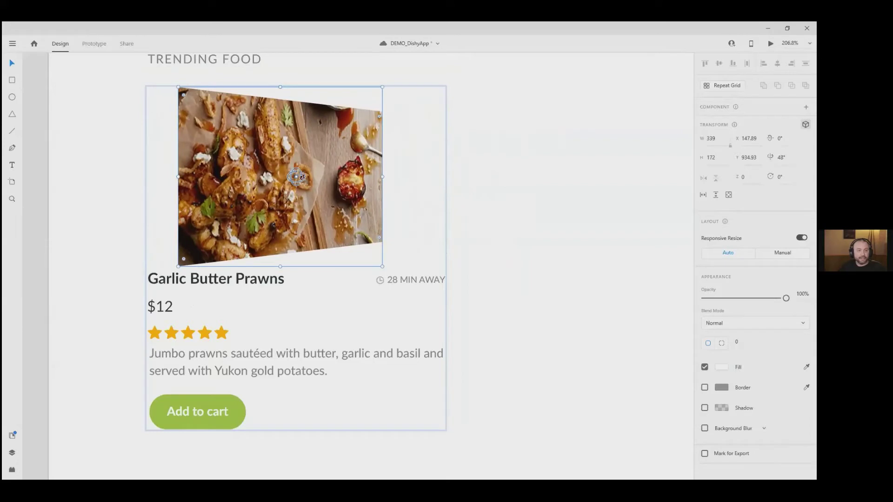
left_click_drag(300, 176, 313, 200)
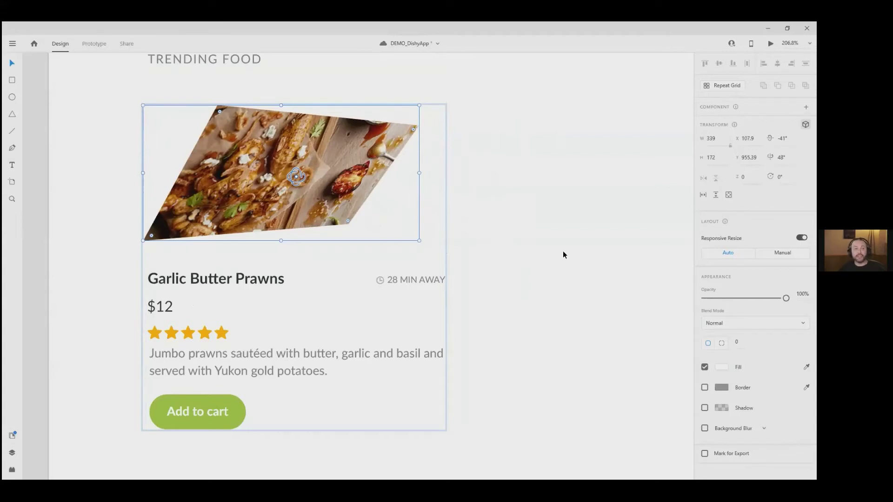
key("ctrl+z")
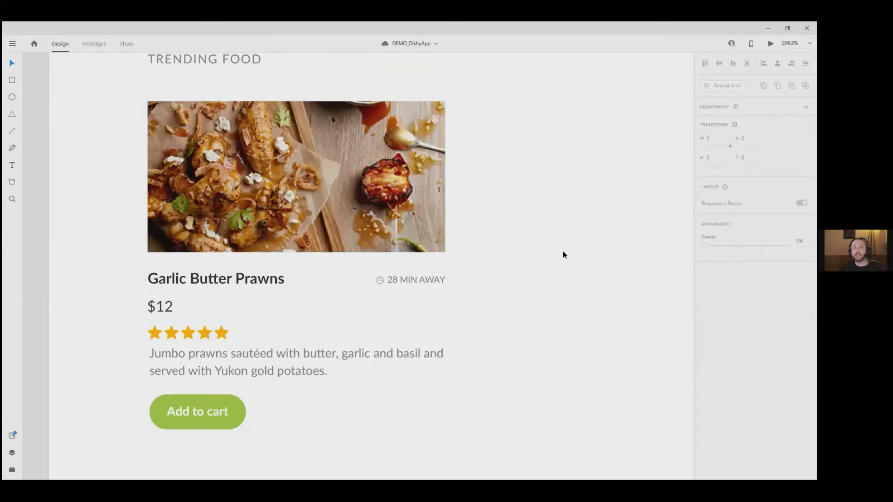
Zoom out to all artboards and switch to the Google Slides deck.
key("ctrl+0")
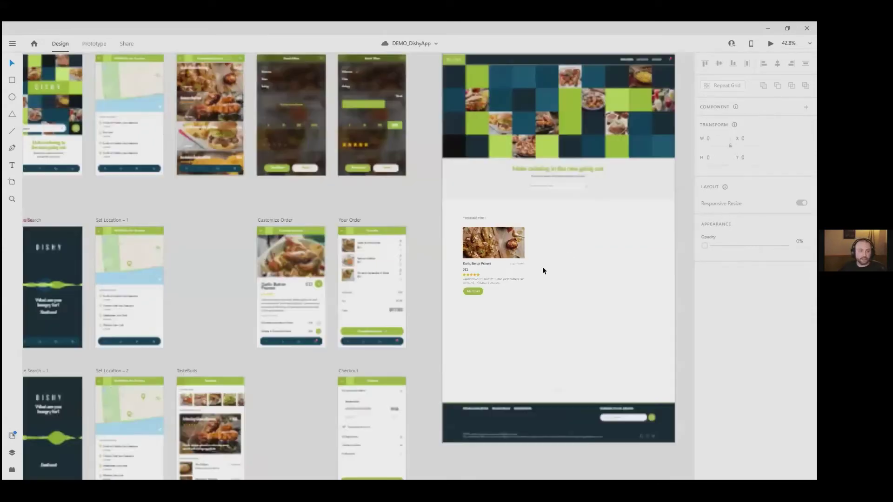
double_click(290, 29)
double_click(285, 40)
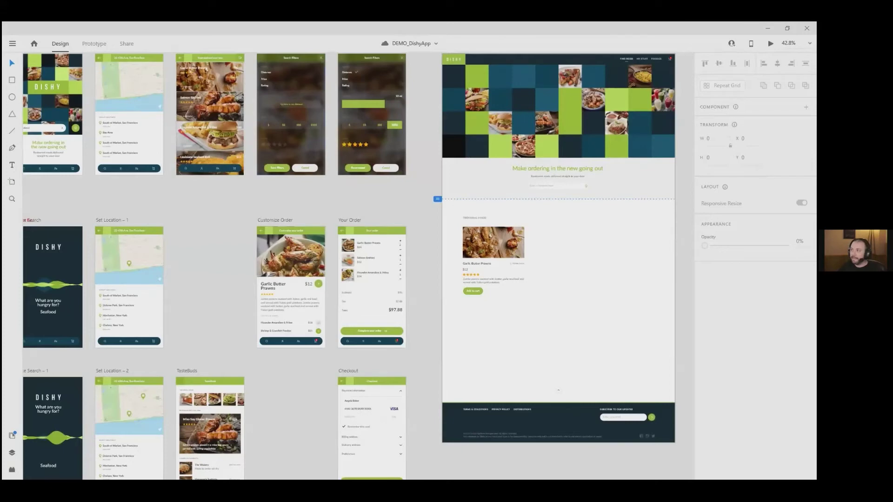
key("alt+Tab")
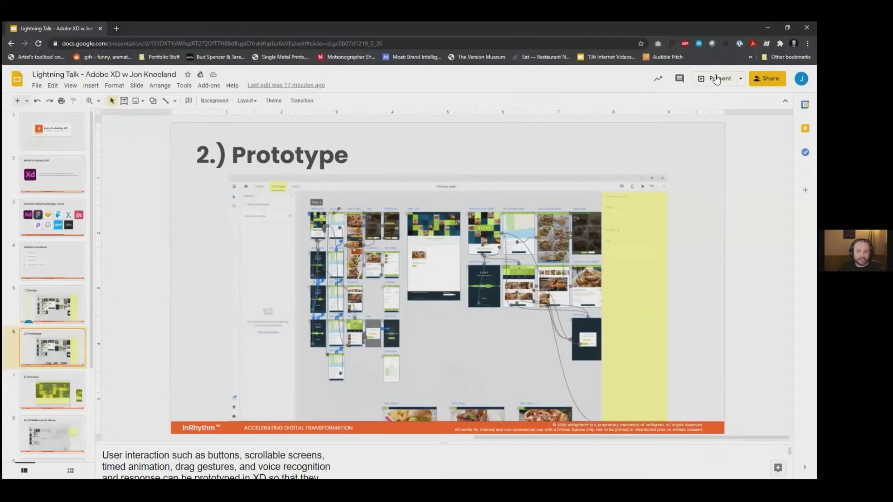
Present the Google Slides deck starting from slide 6, '2.) Prototype'.
left_click(717, 78)
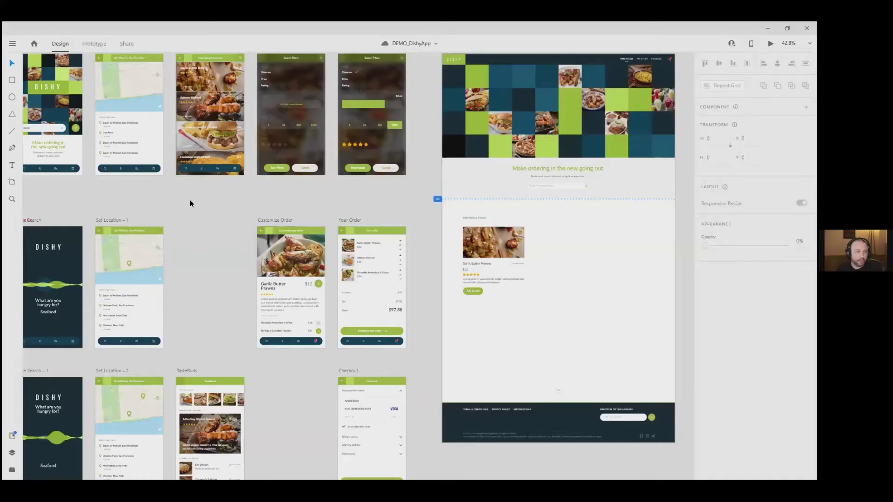
Frame the Welcome Screen, Set Location and Search Results artboards and enter Prototype mode.
scroll(498, 409, "up", 1)
scroll(498, 409, "left", 1)
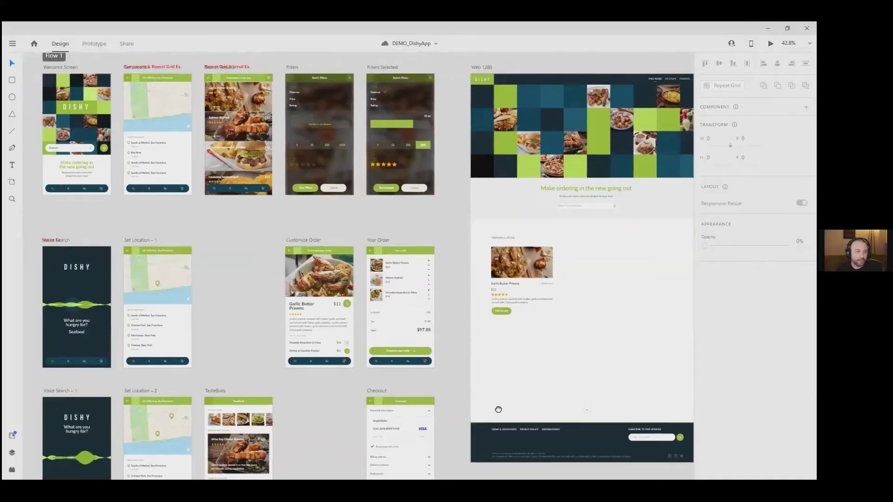
scroll(498, 409, "up", 5)
scroll(498, 409, "left", 8)
scroll(311, 322, "up", 5)
scroll(311, 323, "right", 6)
scroll(311, 323, "down", 2)
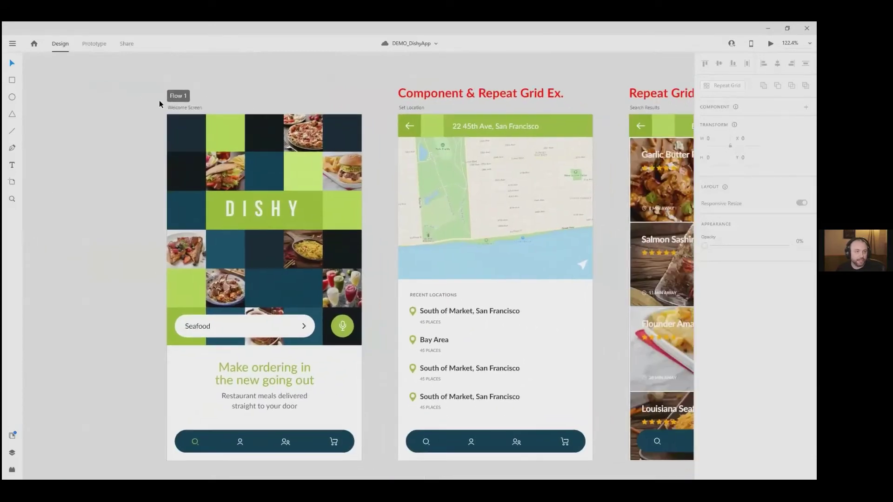
scroll(104, 180, "right", 4)
scroll(103, 179, "down", 1)
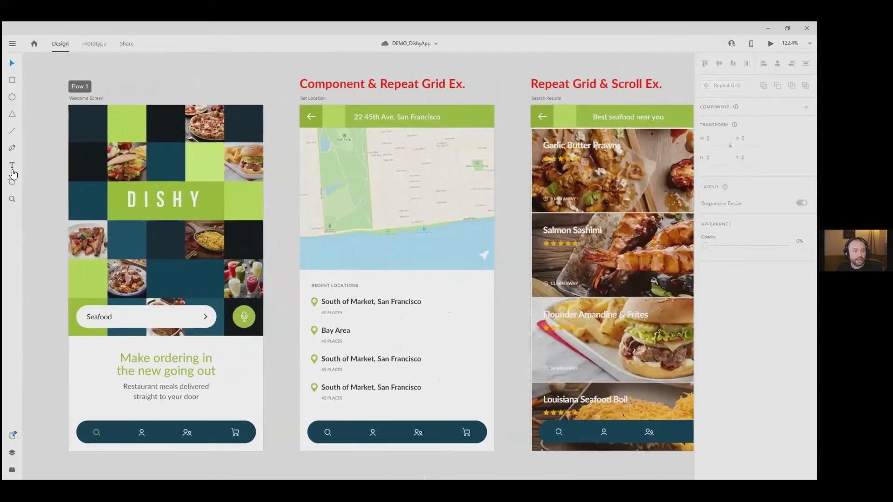
left_click(94, 43)
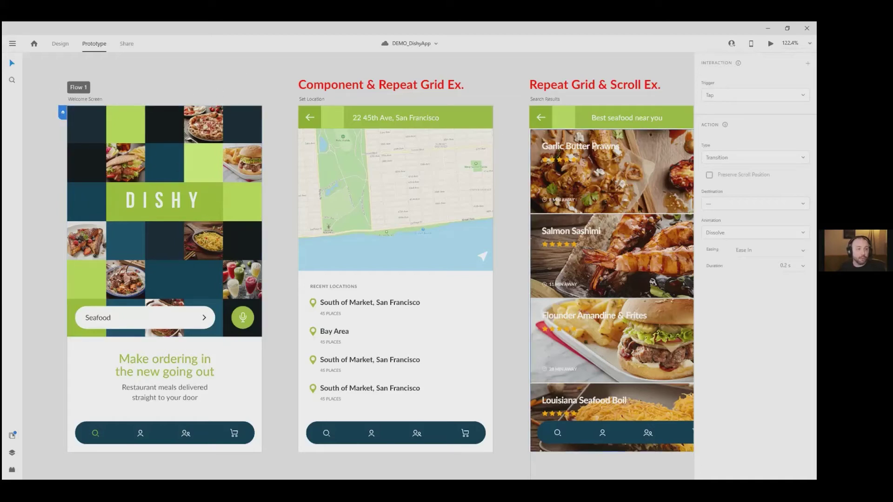
left_click(80, 99)
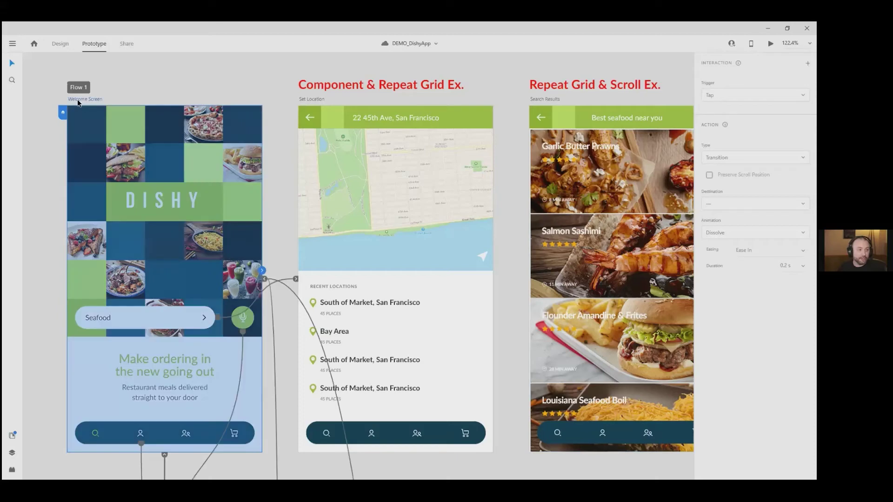
scroll(270, 269, "down", 2)
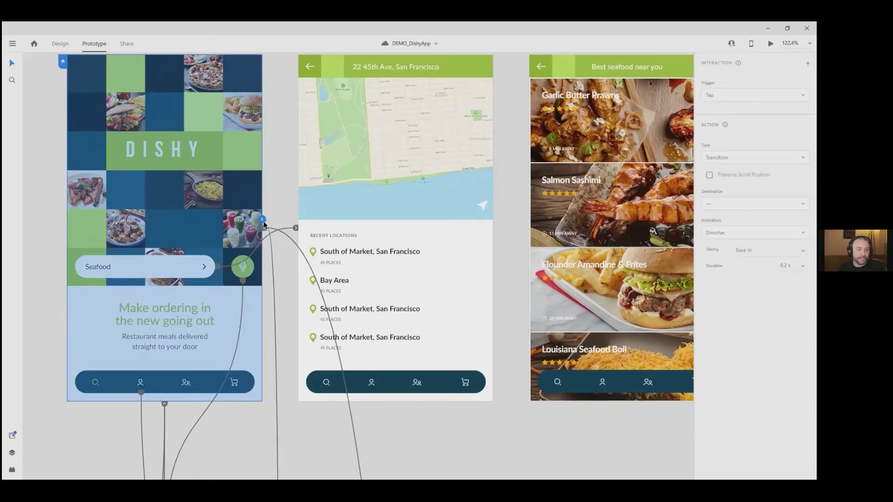
left_click_drag(263, 224, 530, 209)
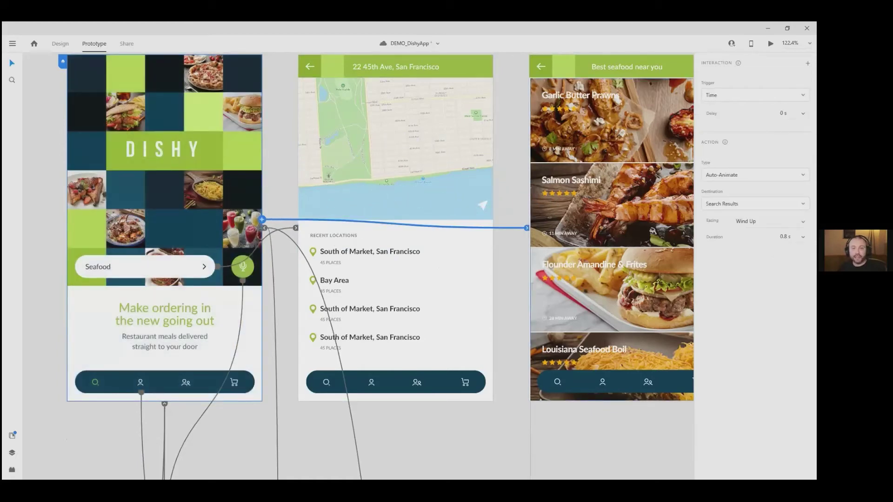
left_click(756, 95)
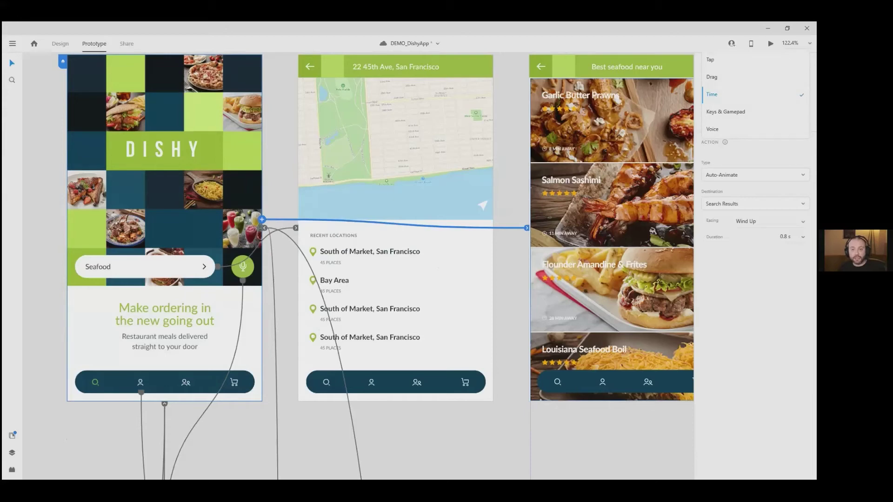
key("Escape")
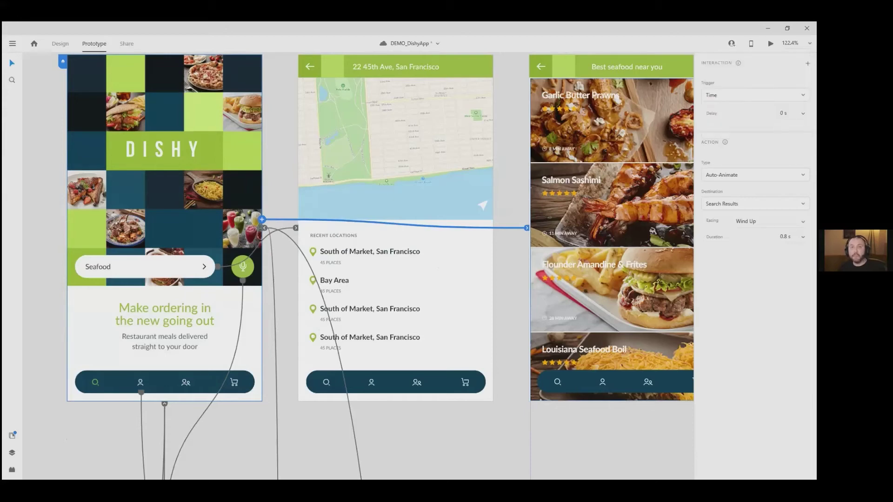
left_click(517, 177)
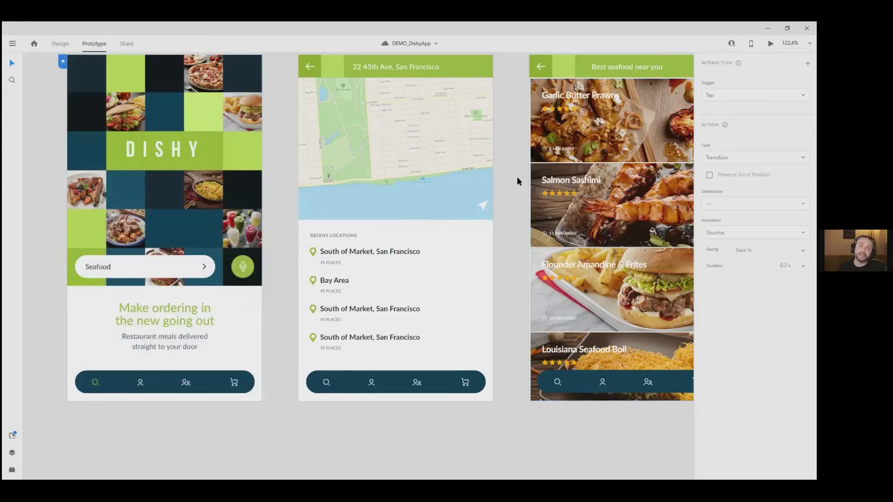
scroll(435, 230, "right", 3)
scroll(434, 230, "up", 1)
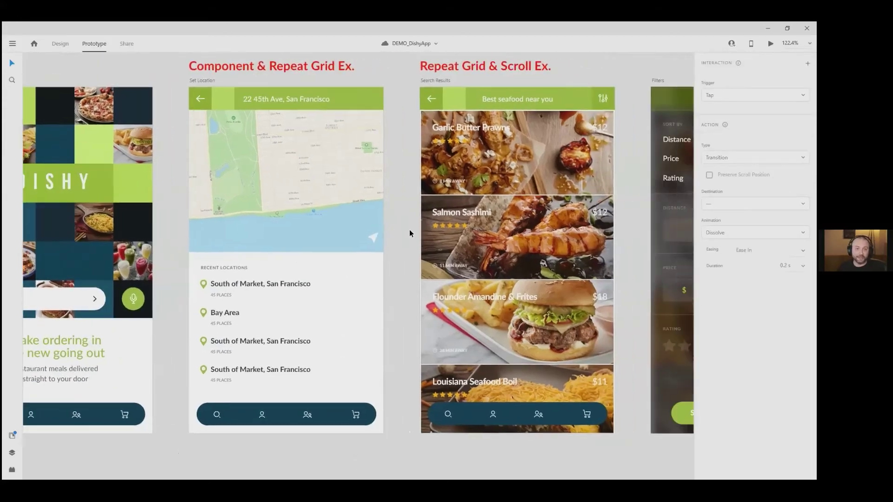
scroll(423, 224, "down", 1)
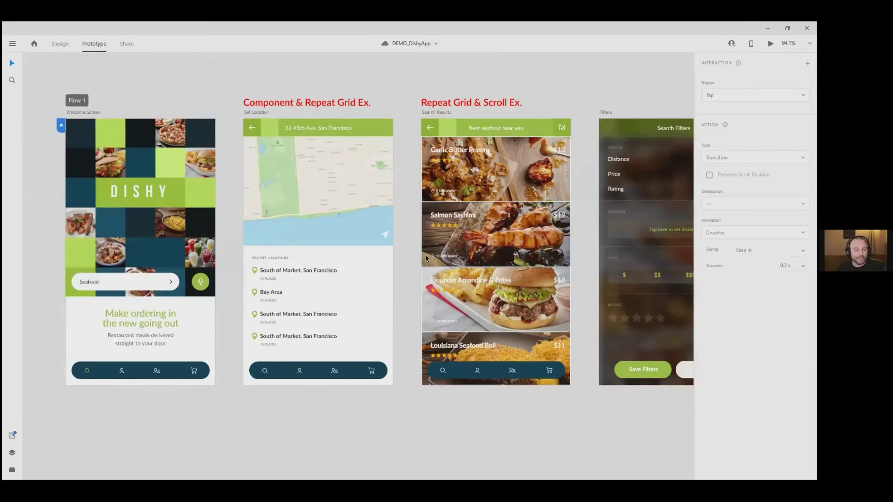
scroll(426, 253, "down", 2)
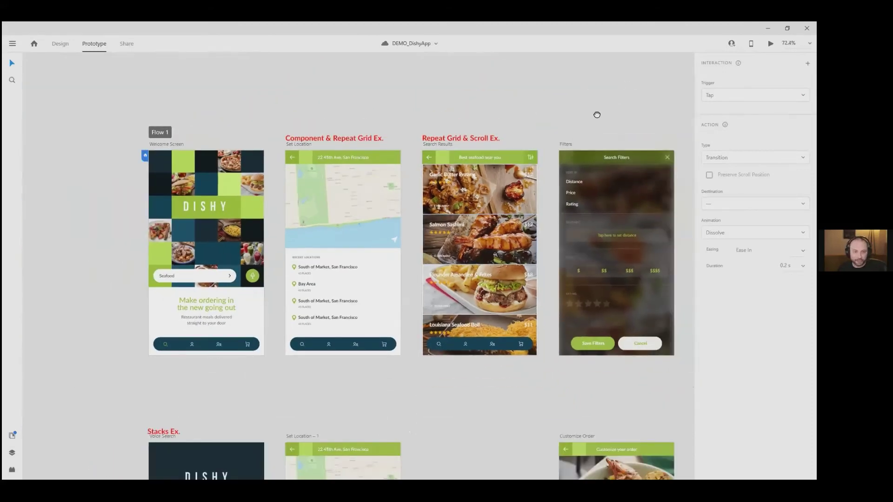
left_click_drag(596, 114, 329, 143)
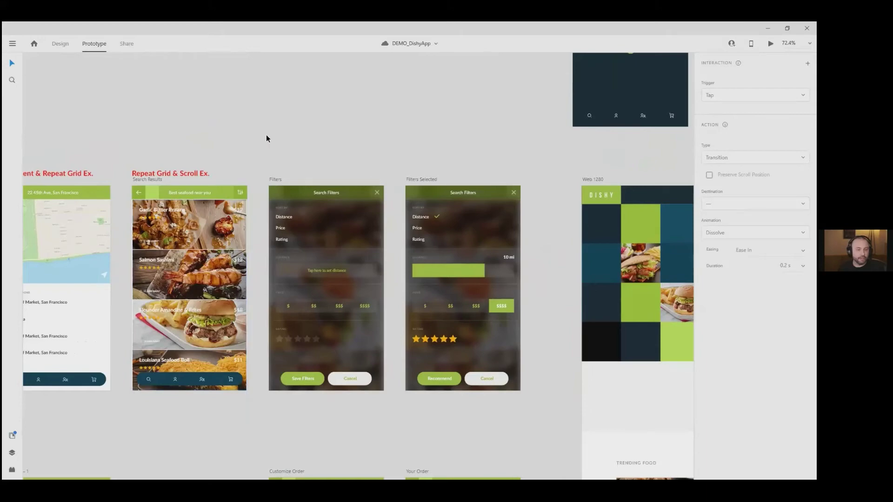
Set the Voice Search Tablet artboard as the start of a new Flow 2.
scroll(266, 135, "down", 2)
left_click_drag(311, 131, 427, 135)
scroll(454, 120, "left", 3)
scroll(409, 255, "down", 2)
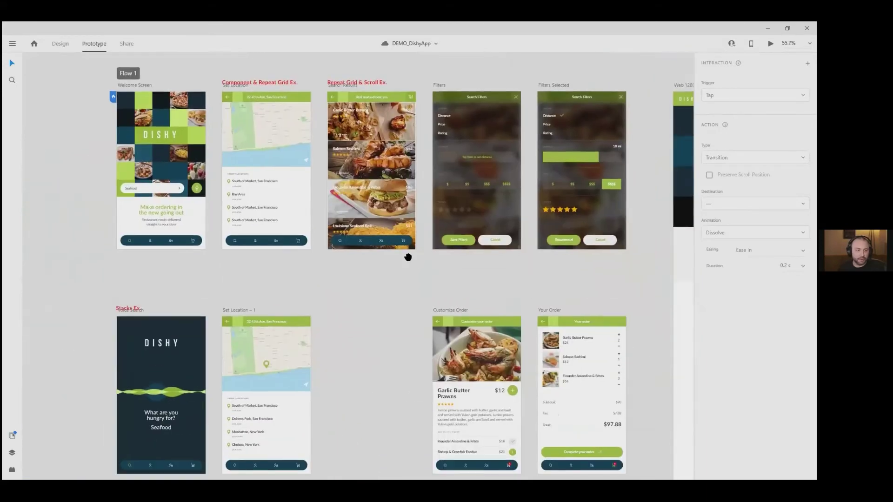
scroll(20, 153, "right", 8)
scroll(7, 182, "down", 3)
scroll(7, 182, "right", 12)
scroll(7, 183, "down", 2)
scroll(7, 182, "up", 1)
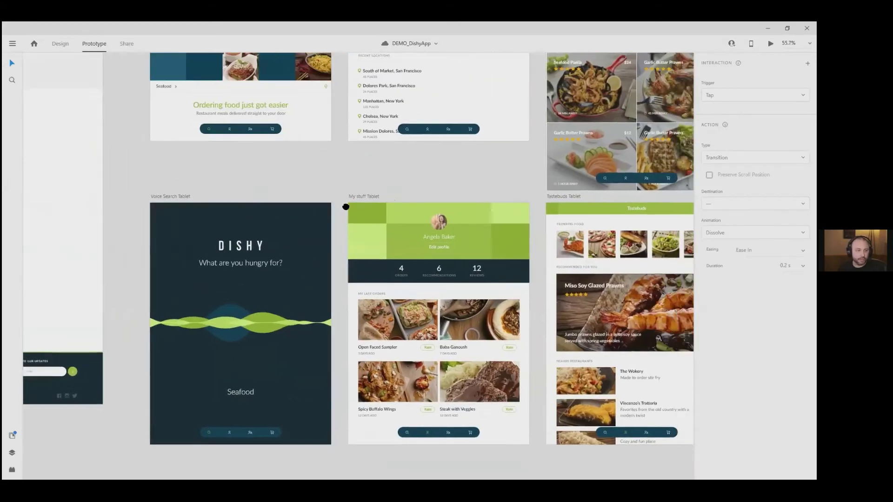
scroll(161, 150, "left", 2)
left_click(112, 166)
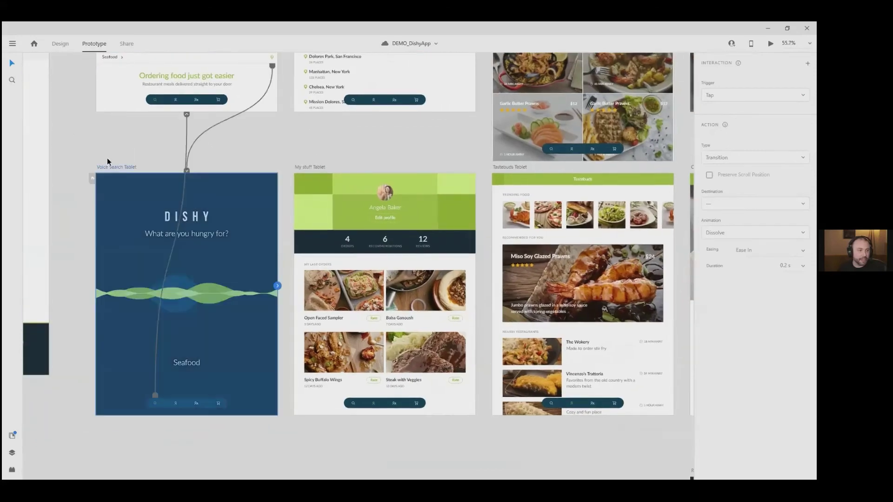
left_click(92, 177)
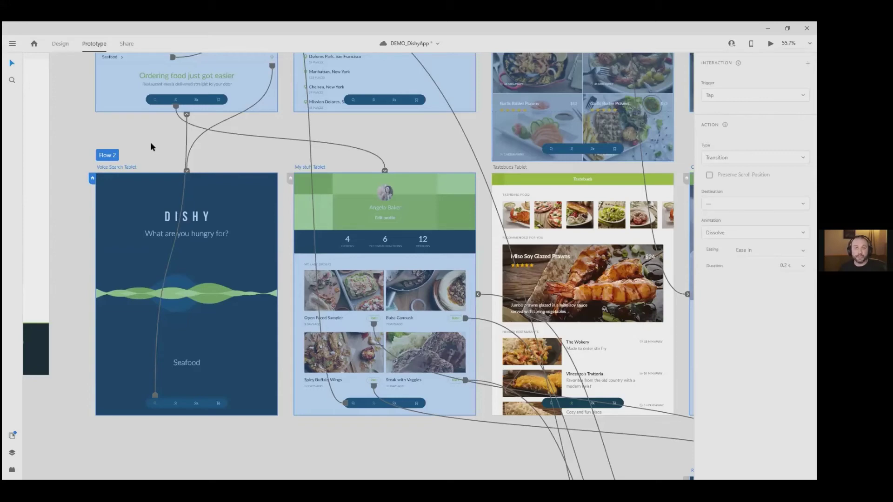
Save the document with Ctrl+S and pan over to the Auto-Animate Spinner artboards.
key("ctrl+s")
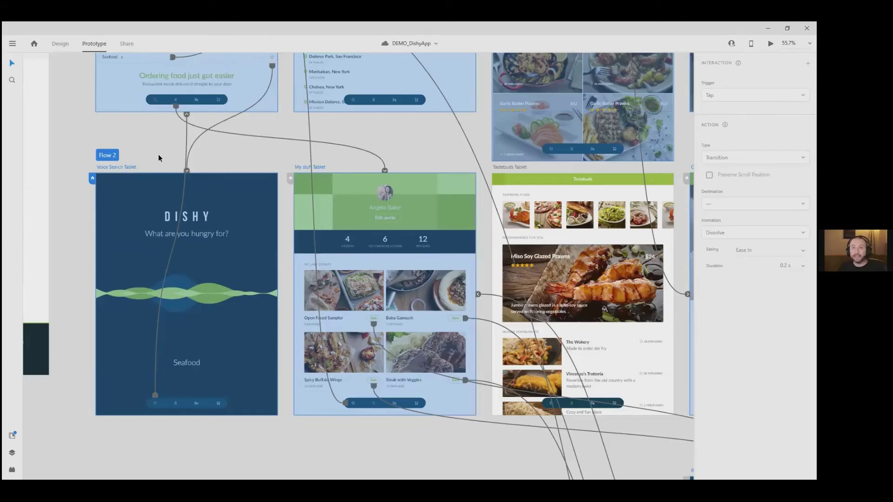
left_click(275, 160)
scroll(255, 168, "up", 5)
scroll(255, 167, "left", 3)
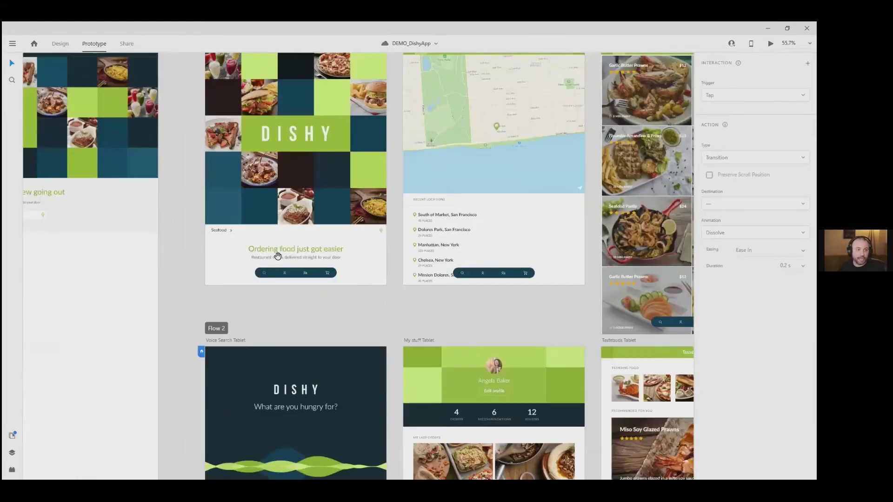
scroll(582, 313, "up", 10)
scroll(582, 313, "left", 6)
scroll(590, 265, "down", 2)
scroll(175, 174, "up", 5)
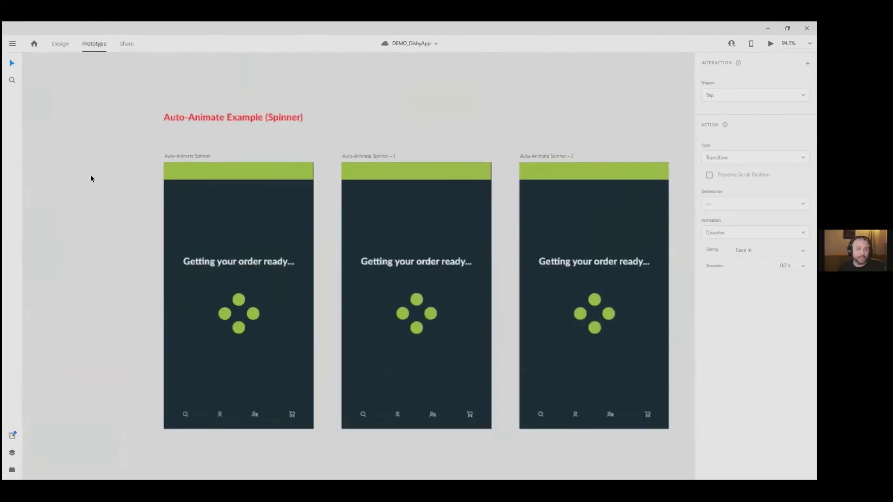
Switch to Design view with the Auto-Animate Spinner screens in view.
scroll(133, 193, "down", 2)
scroll(133, 193, "left", 2)
scroll(138, 192, "up", 3)
scroll(77, 201, "down", 2)
scroll(76, 200, "right", 4)
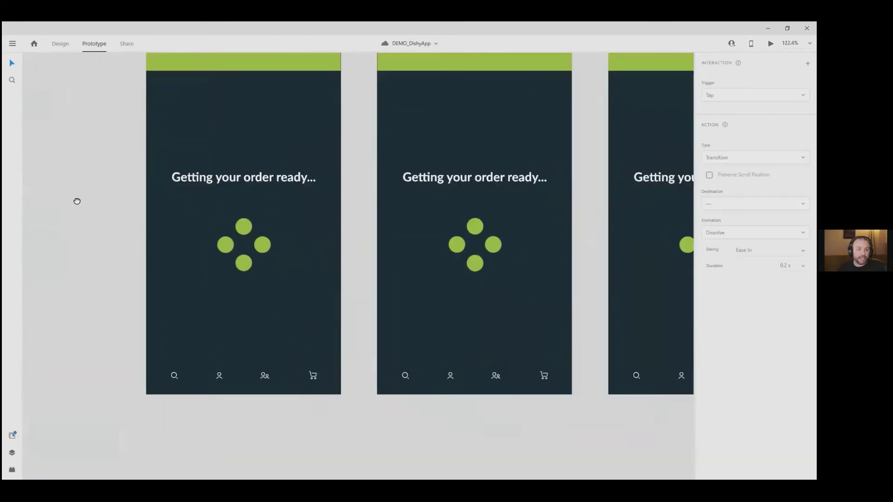
scroll(77, 200, "up", 2)
scroll(77, 201, "right", 2)
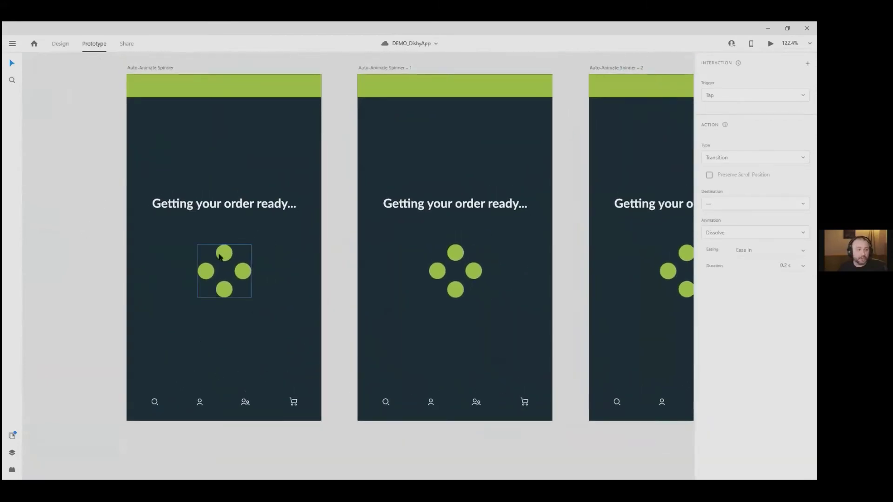
left_click(237, 256)
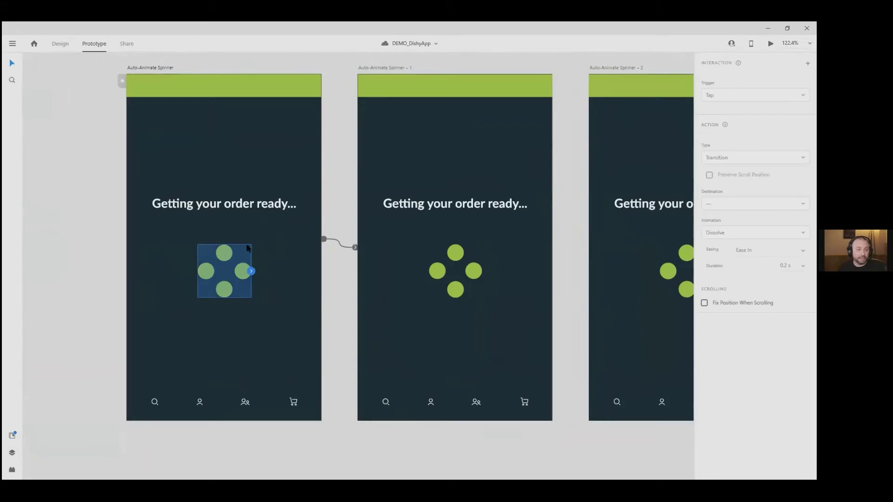
left_click(61, 44)
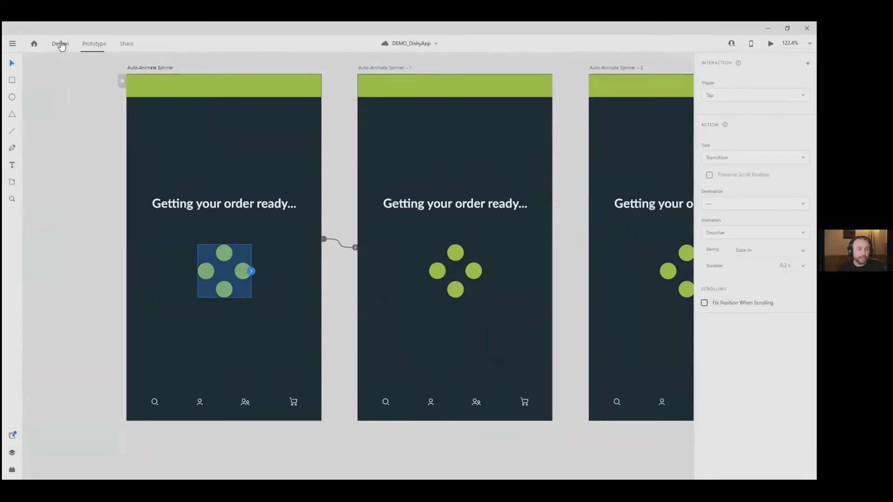
left_click(100, 180)
left_click_drag(327, 266, 298, 271)
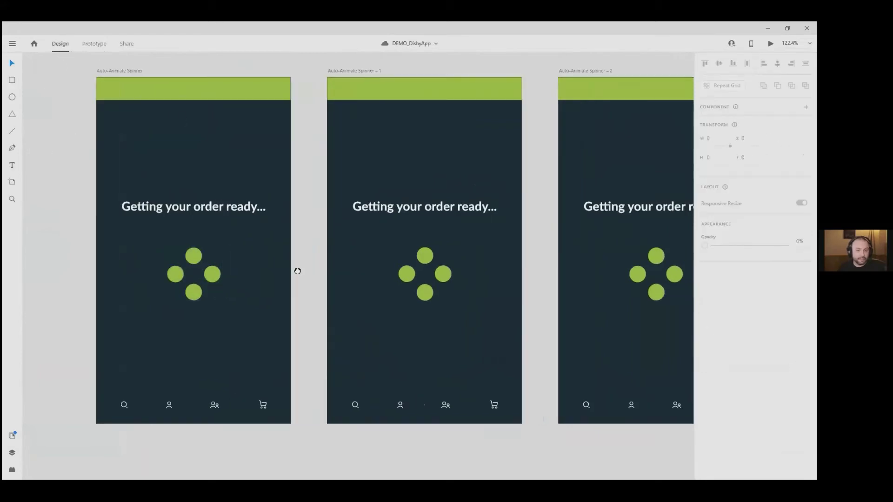
Compare the first spinner's 0° rotation with the second spinner's 90° rotation.
left_click(211, 273)
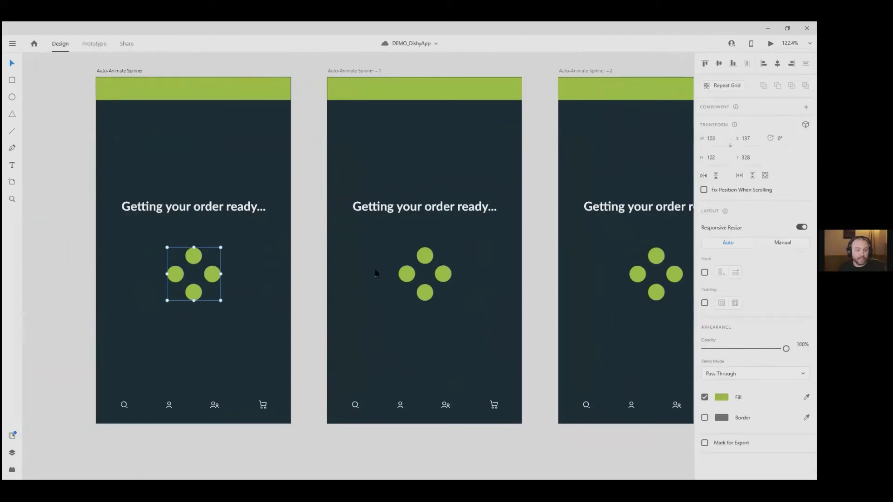
left_click(445, 274)
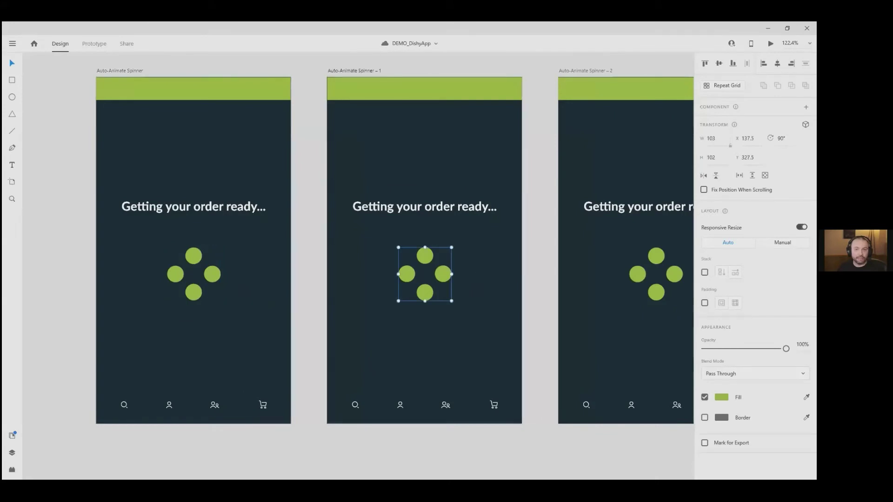
left_click(780, 139)
left_click(210, 278)
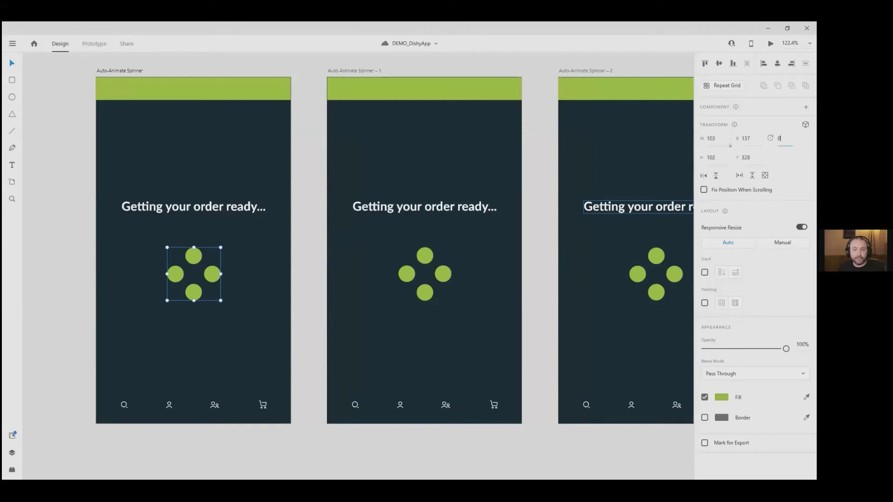
left_click(438, 274)
left_click(537, 278)
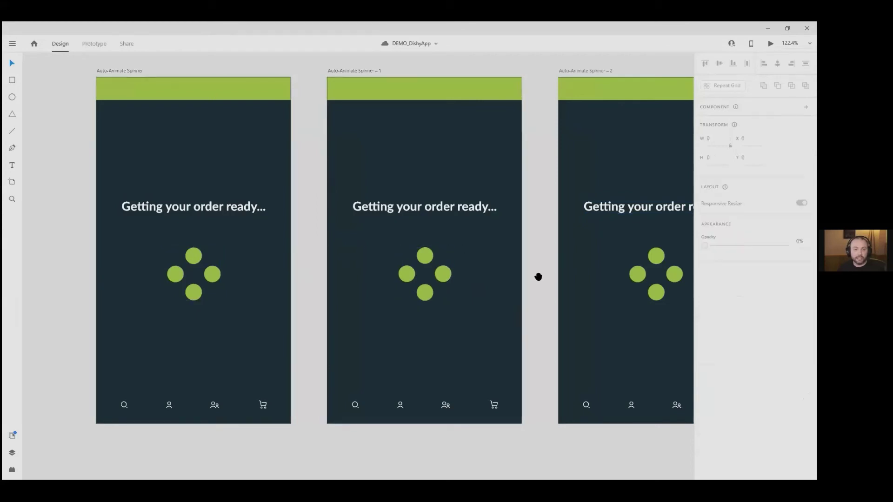
Check the Spinner – 2 and Spinner – 3 rotations of 180° and 270°.
left_click_drag(538, 277, 372, 291)
left_click(436, 295)
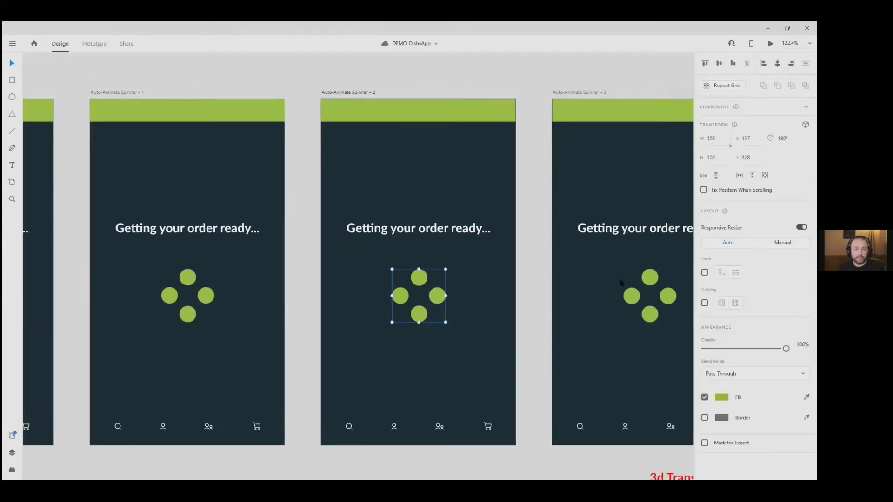
left_click(627, 294)
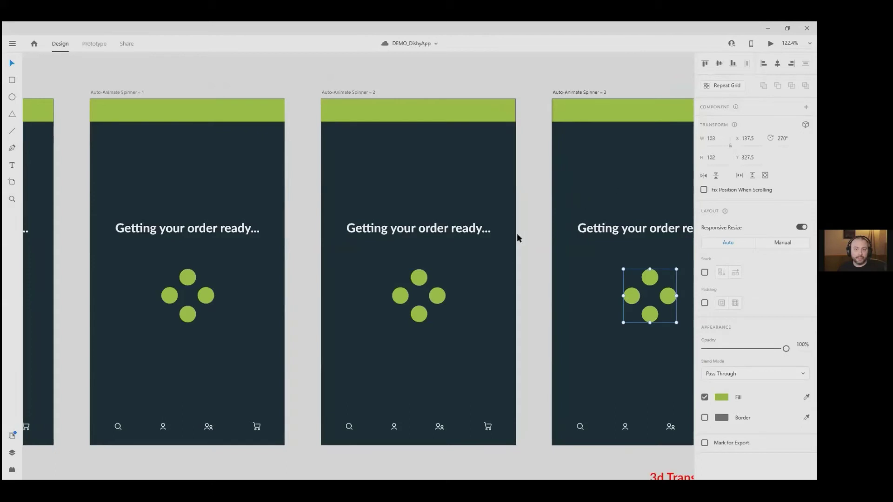
left_click(535, 249)
scroll(596, 242, "left", 5)
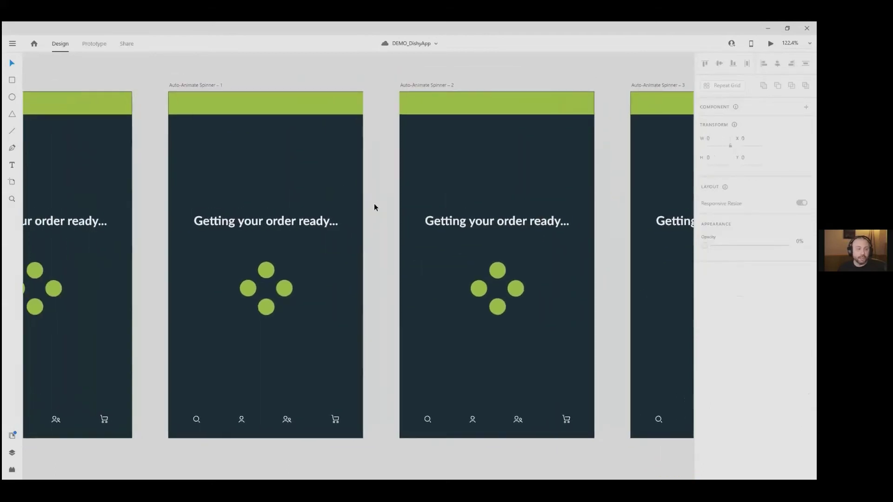
left_click_drag(391, 208, 523, 215)
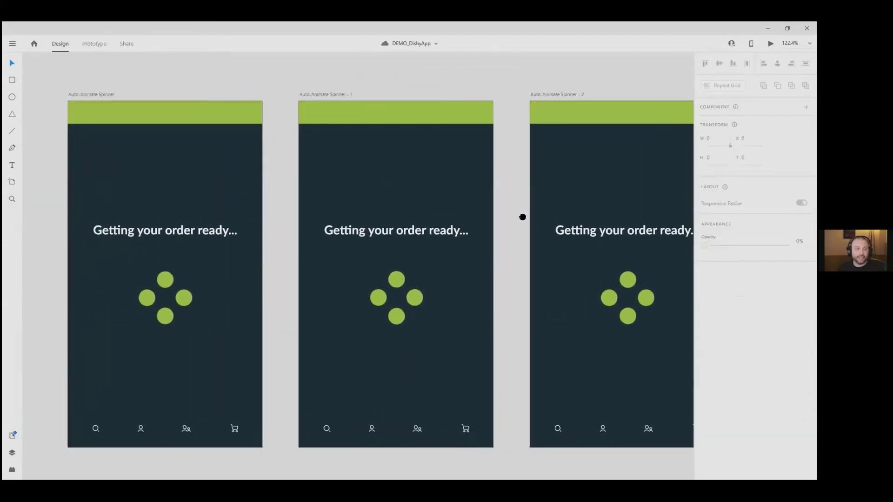
Play the first spinner screen's Bounce auto-animate in Desktop Preview, then close the preview.
left_click(91, 45)
left_click(92, 90)
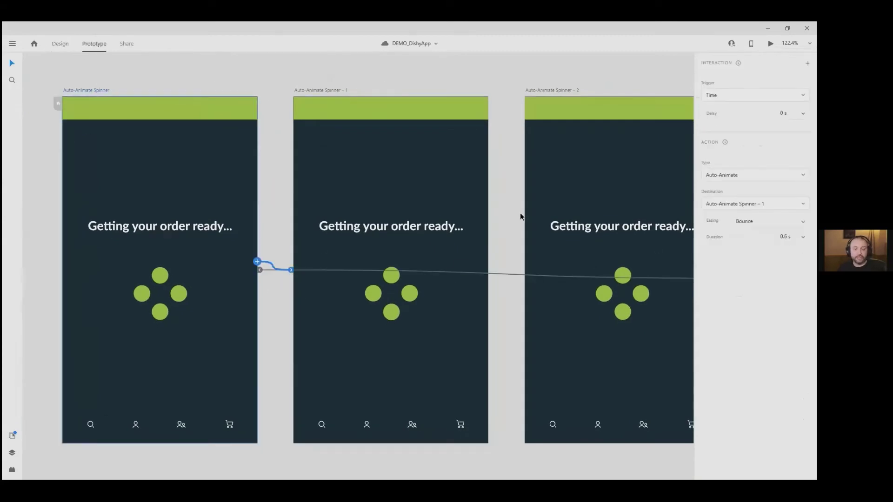
scroll(520, 215, "down", 5)
scroll(428, 114, "left", 3)
scroll(427, 114, "down", 1)
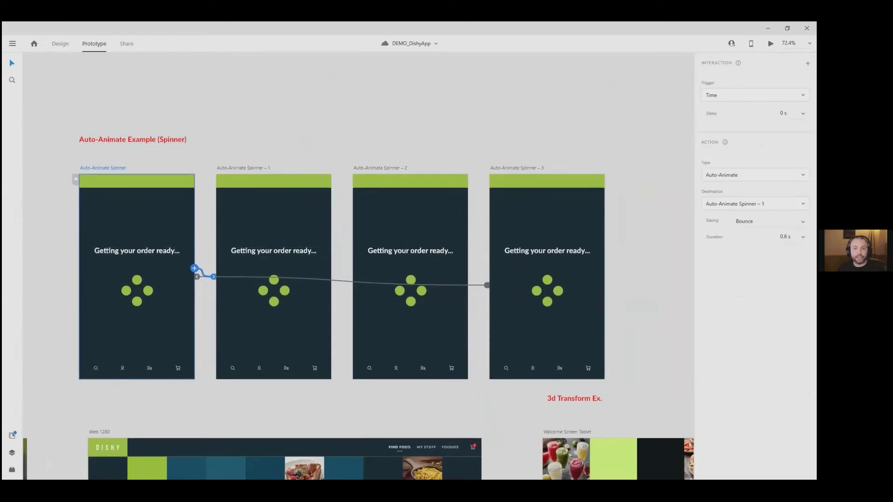
key("ctrl+Return")
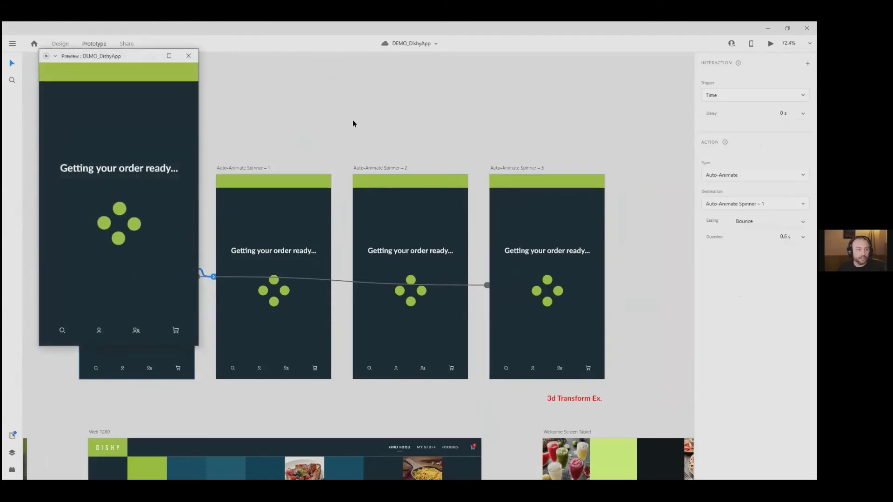
left_click_drag(124, 59, 385, 75)
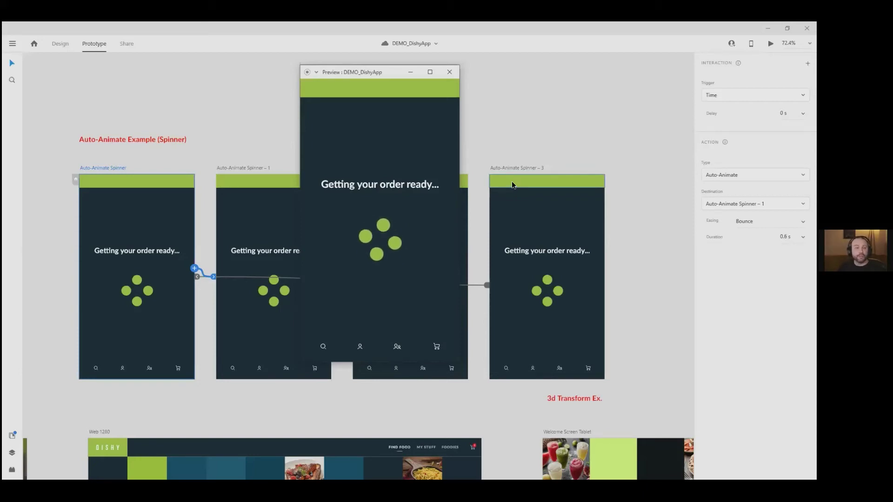
left_click(456, 73)
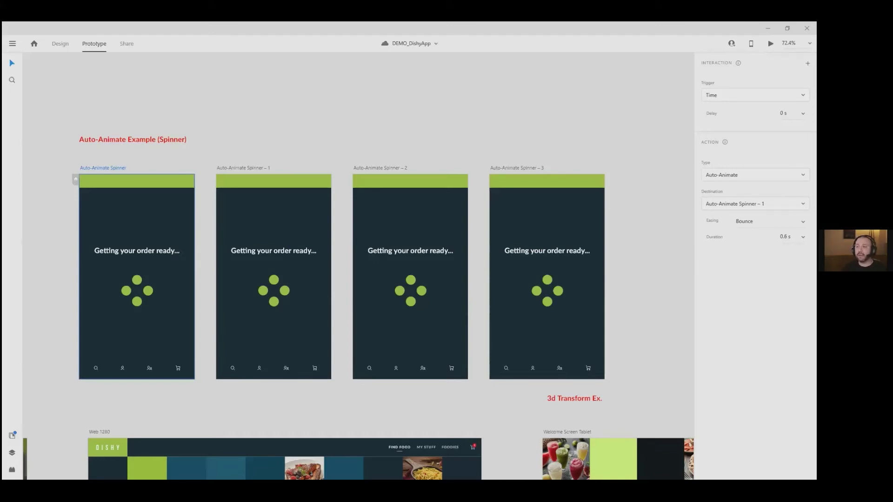
key("ctrl+z")
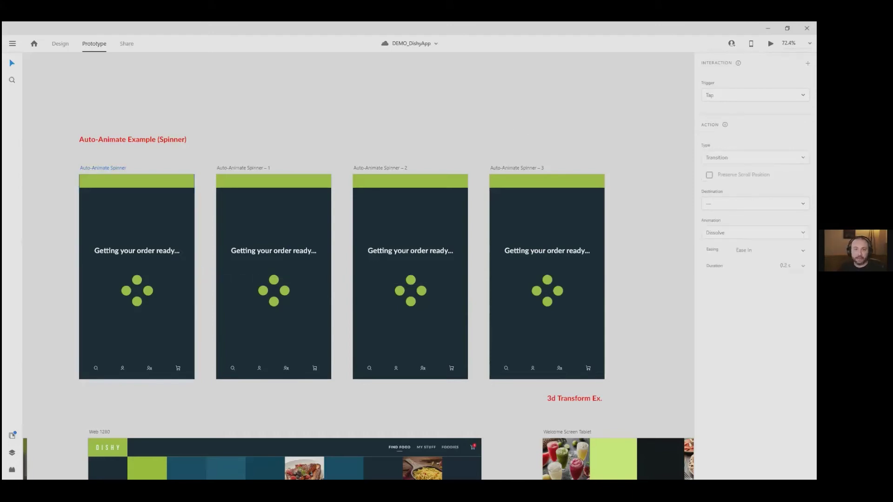
key("ctrl+Return")
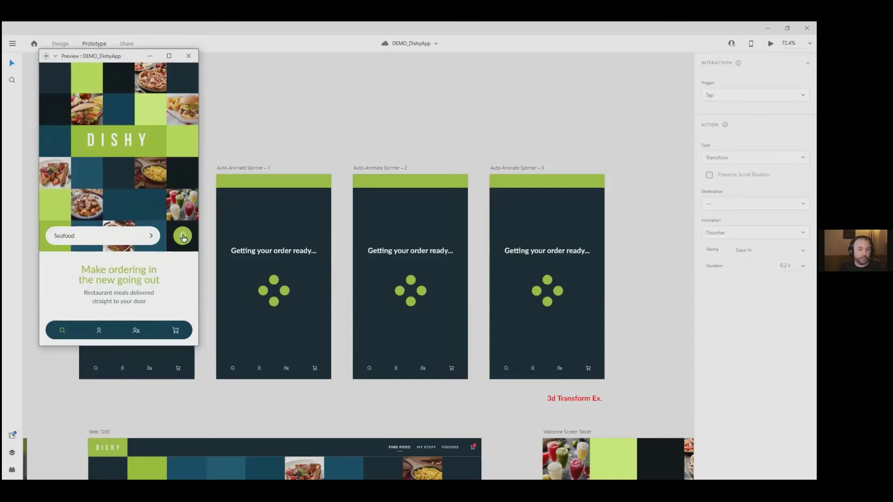
left_click(118, 237)
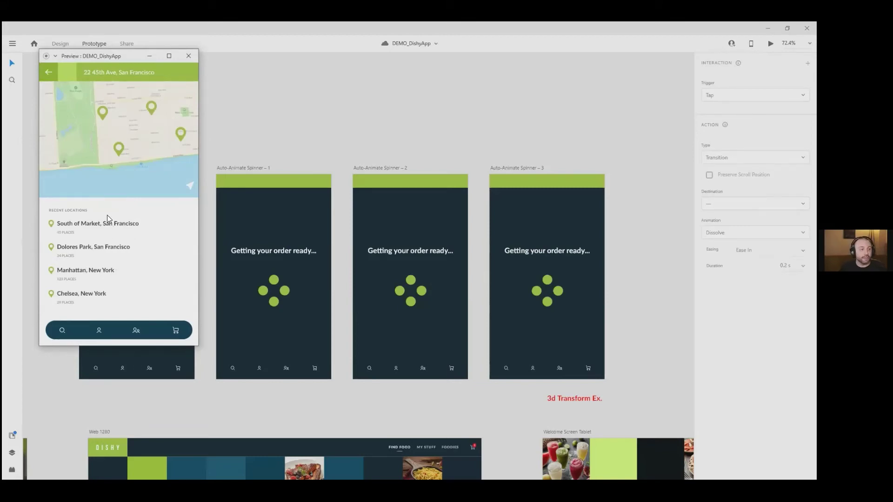
left_click(107, 229)
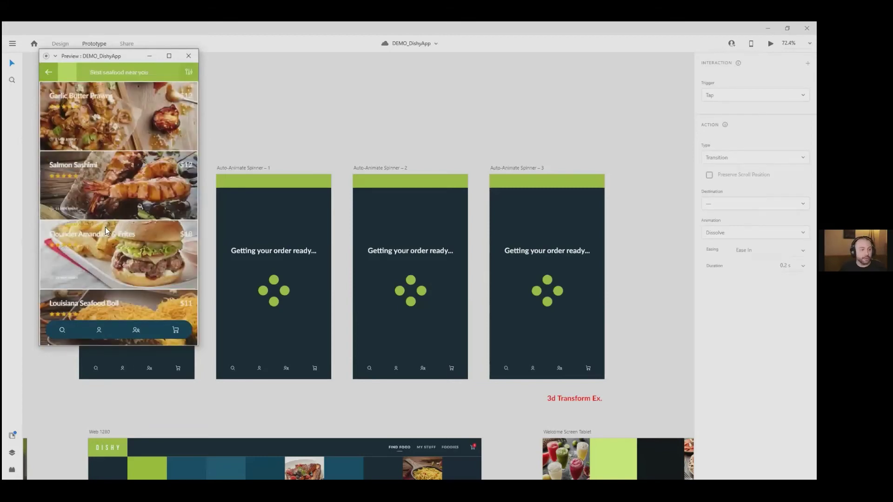
scroll(122, 225, "down", 5)
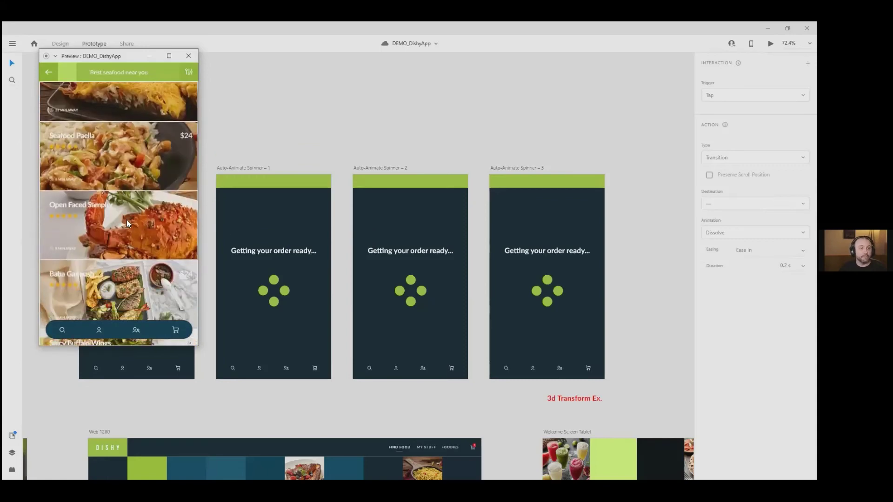
scroll(135, 238, "up", 5)
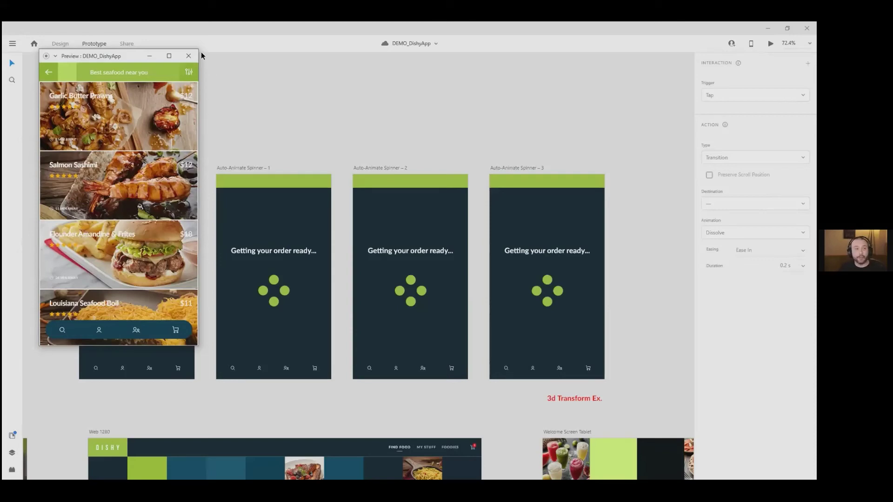
left_click(188, 56)
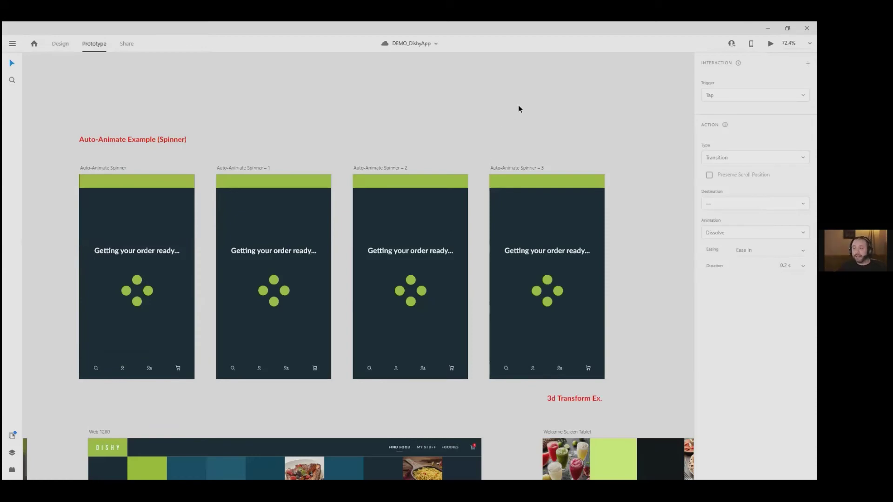
Enter Share mode and frame Flow 1's phone screens on the canvas.
left_click(126, 44)
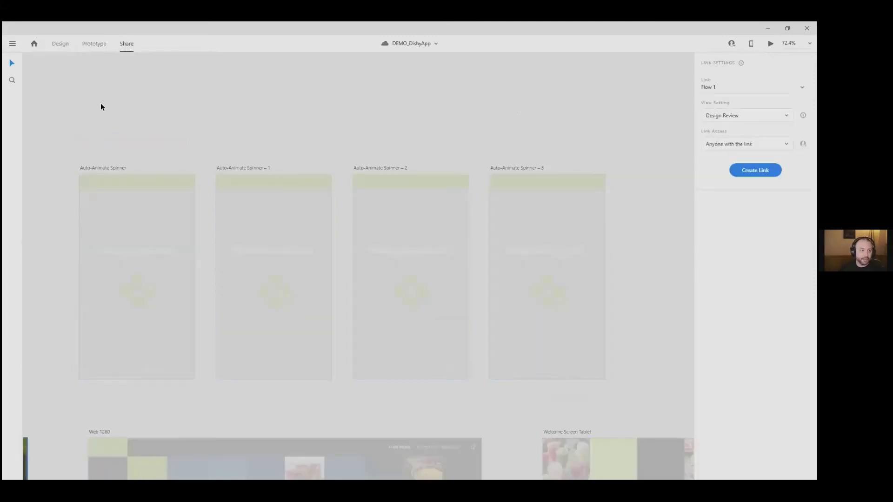
scroll(101, 103, "down", 5)
left_click_drag(105, 131, 405, 58)
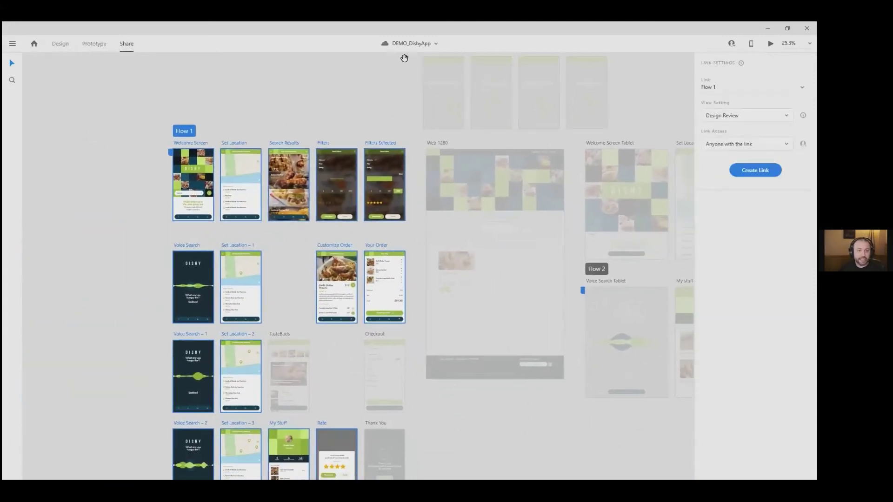
left_click_drag(269, 85, 256, 43)
scroll(138, 191, "down", 2)
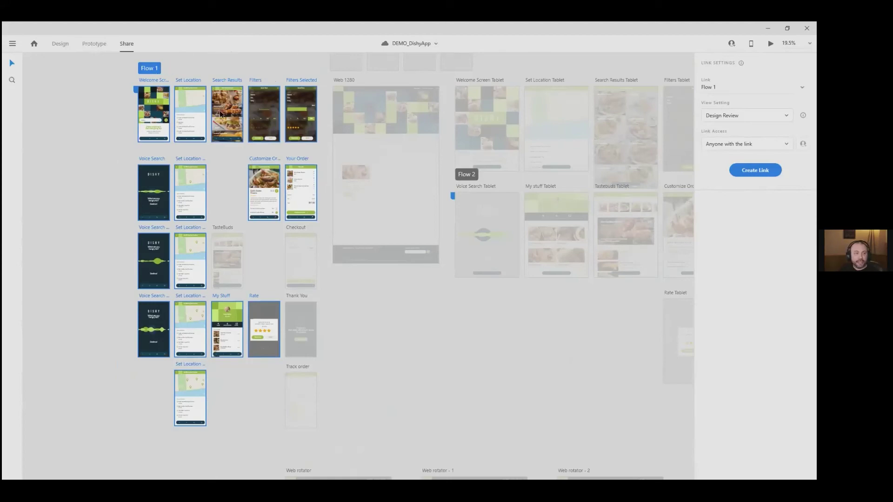
scroll(220, 114, "up", 5)
scroll(233, 223, "up", 2)
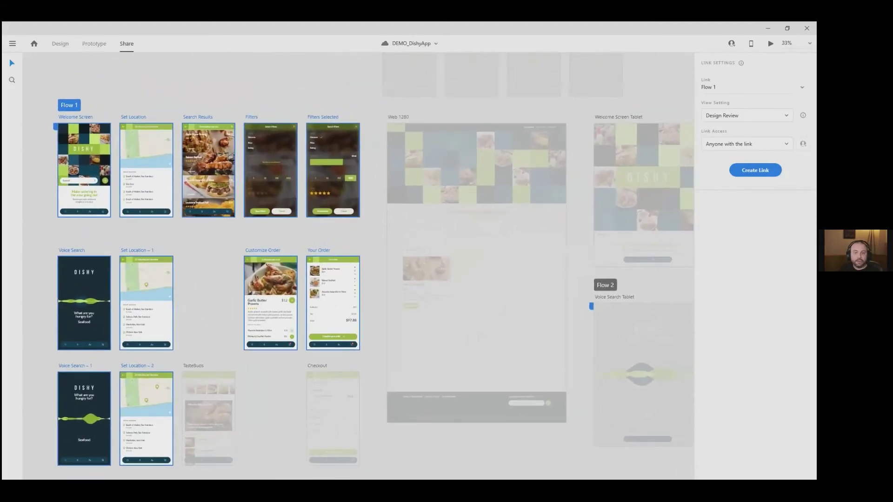
Create a Development view link for Flow 1 and copy its URL.
left_click(745, 116)
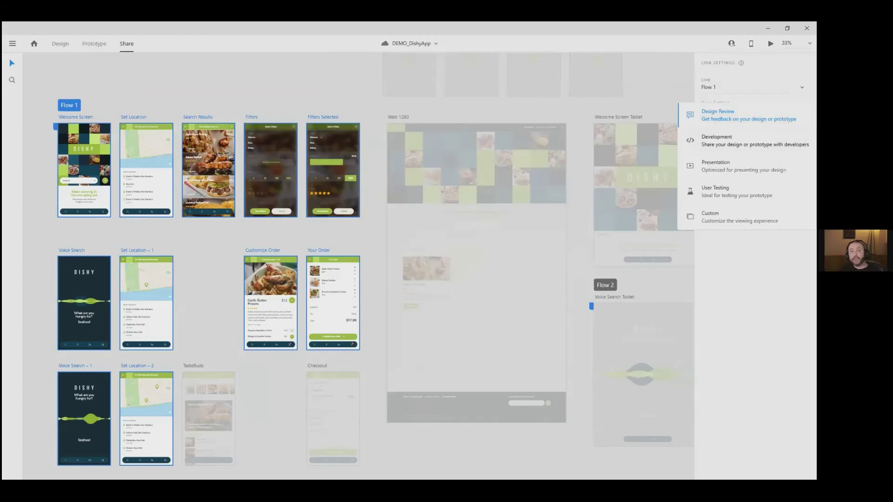
left_click(726, 140)
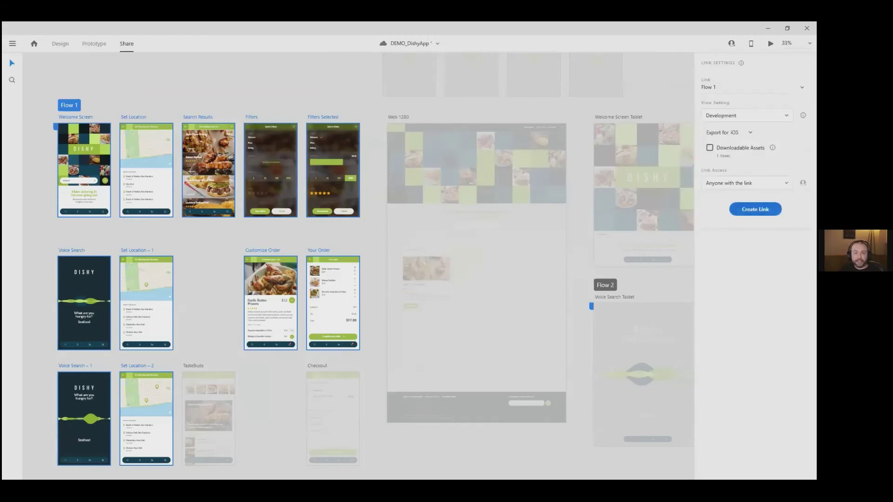
left_click(755, 209)
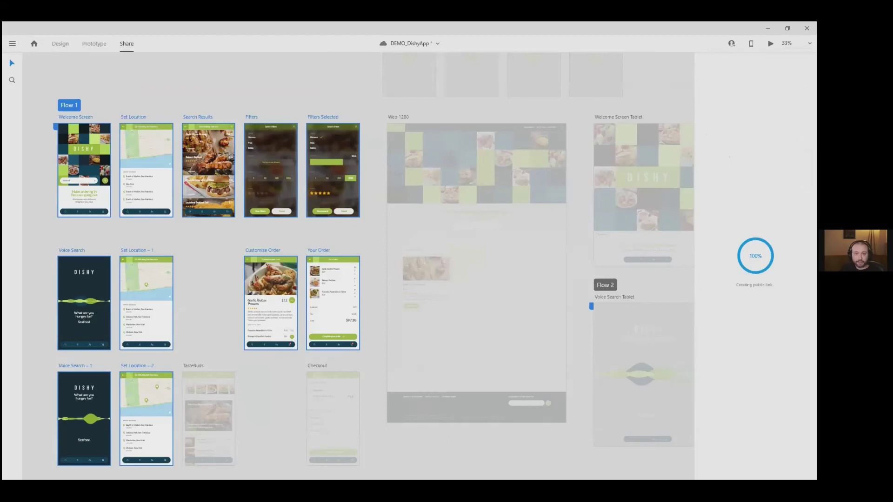
left_click(791, 224)
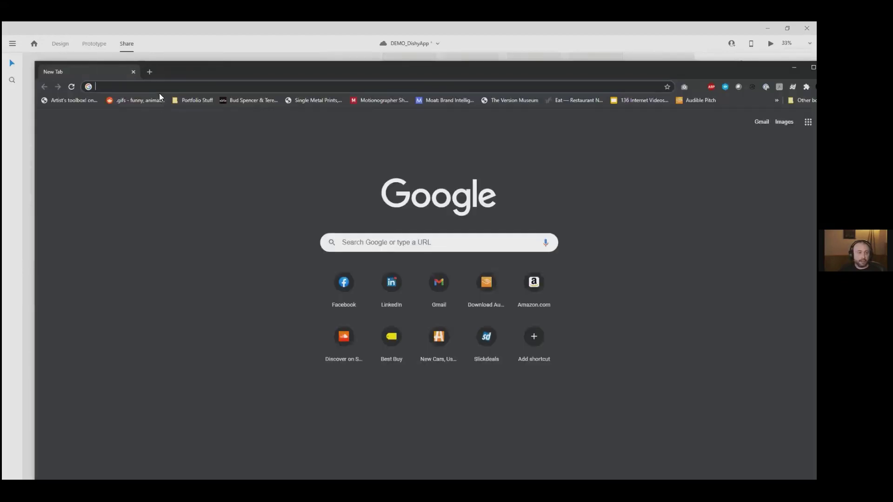
Load the copied Flow 1 link in a maximized Chrome window and reveal the Welcome Screen's hotspots.
left_click(156, 86)
key("ctrl+v")
key("Return")
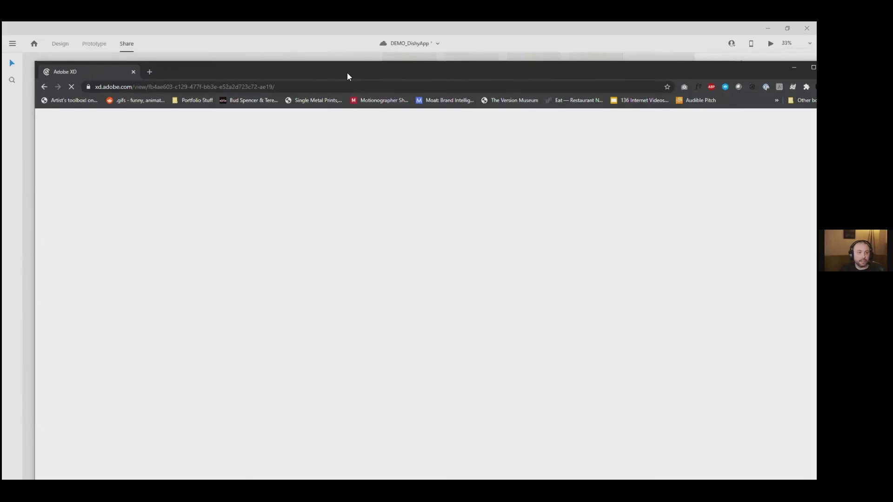
double_click(348, 73)
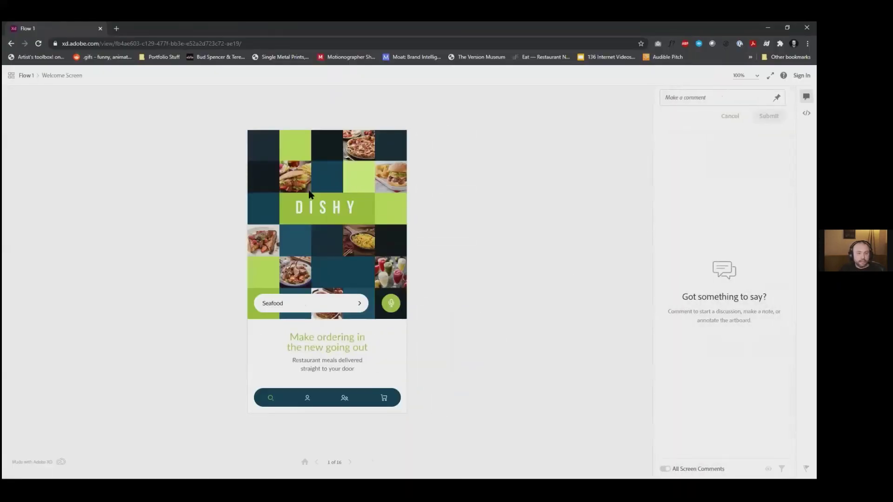
left_click(286, 249)
Inspect the Welcome Screen's headline and Lato 14pt body text specs, then close Chrome.
left_click(806, 113)
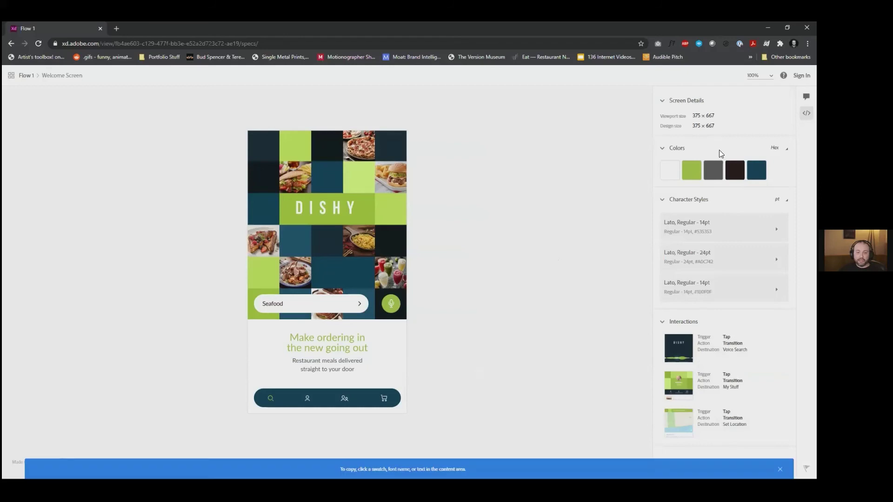
left_click(322, 351)
left_click(329, 364)
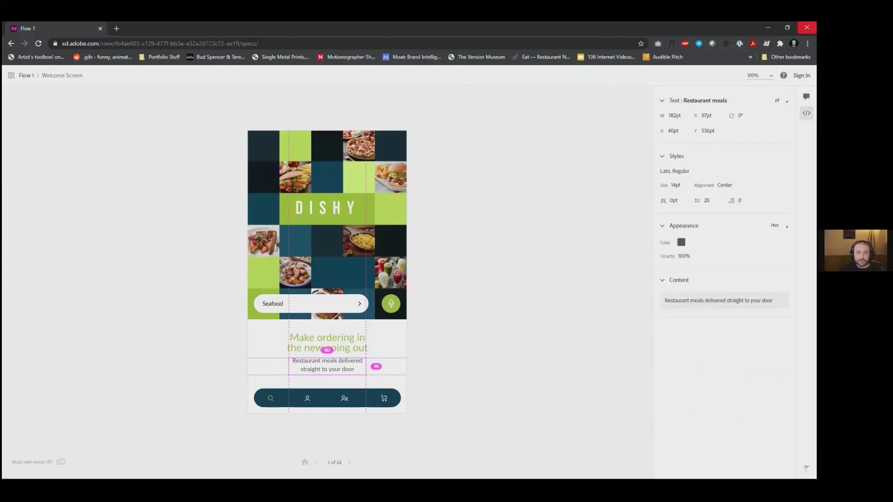
left_click(807, 27)
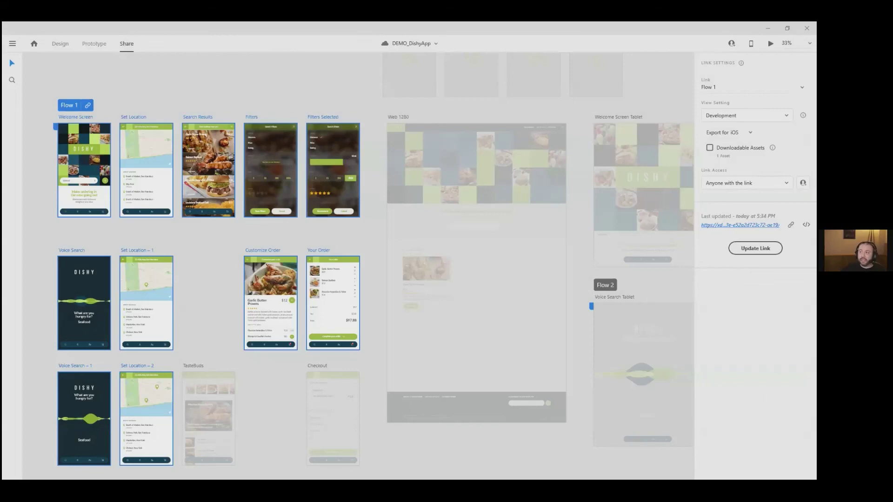
Return to the Google Slides deck and present slide 9, 'Key Benefits', full screen.
key("alt+Tab")
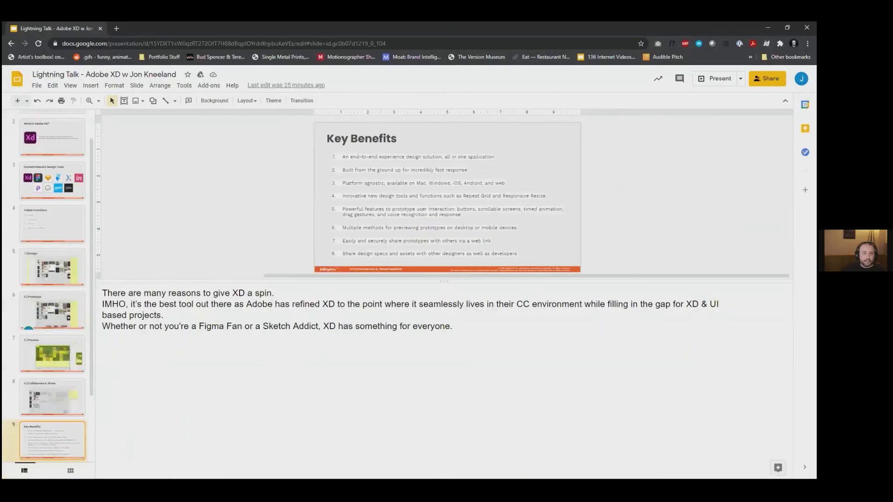
left_click(720, 79)
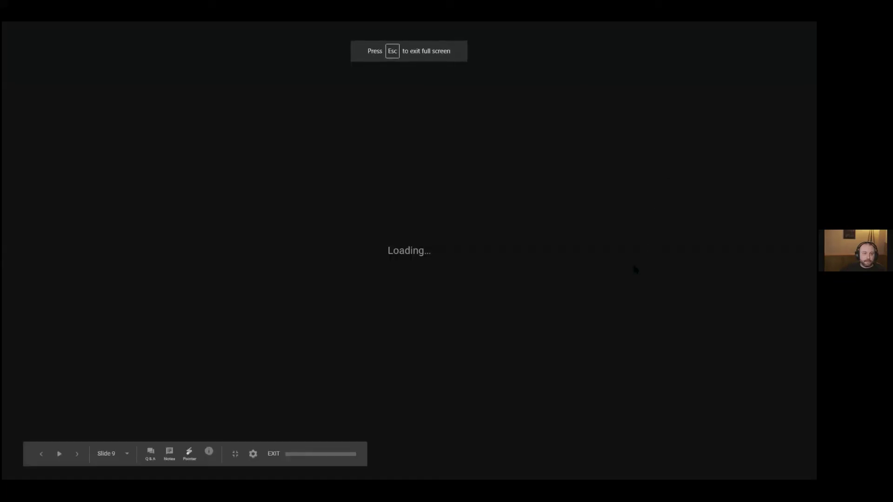